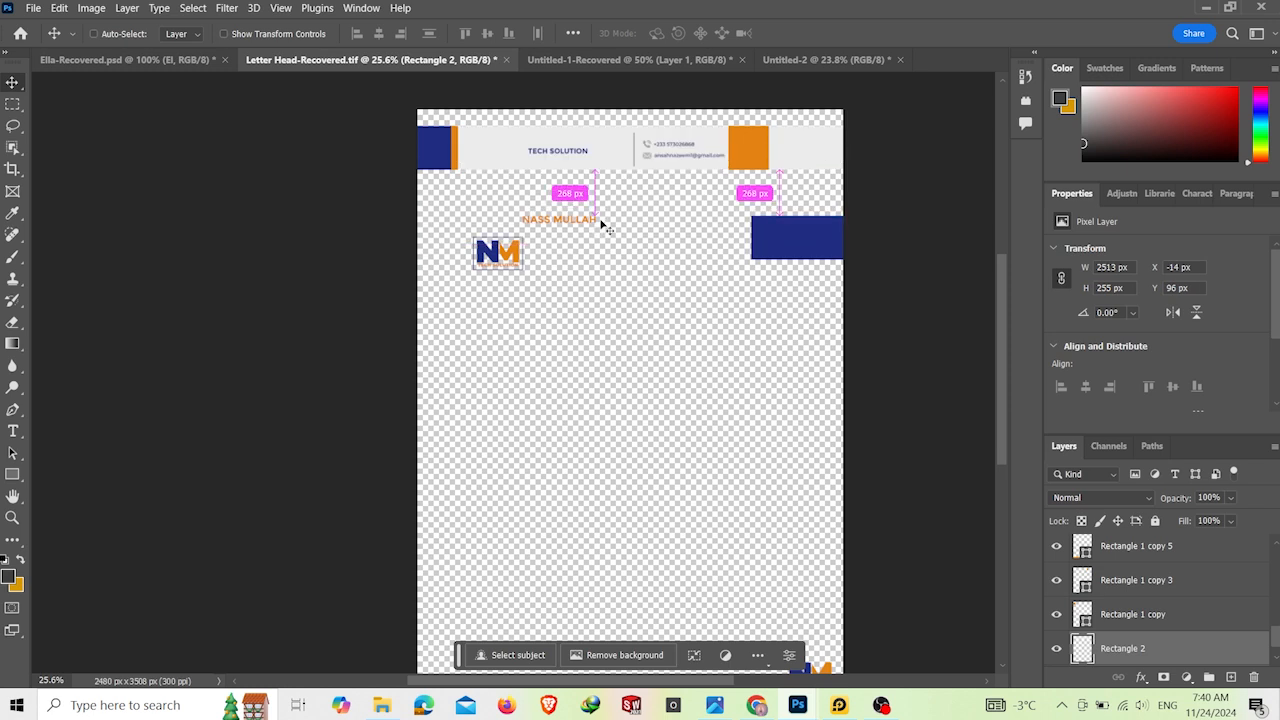
Step: Undo the accidental moves of the logo, company name and blue rectangle in the letterhead's header
key(ctrl+z)
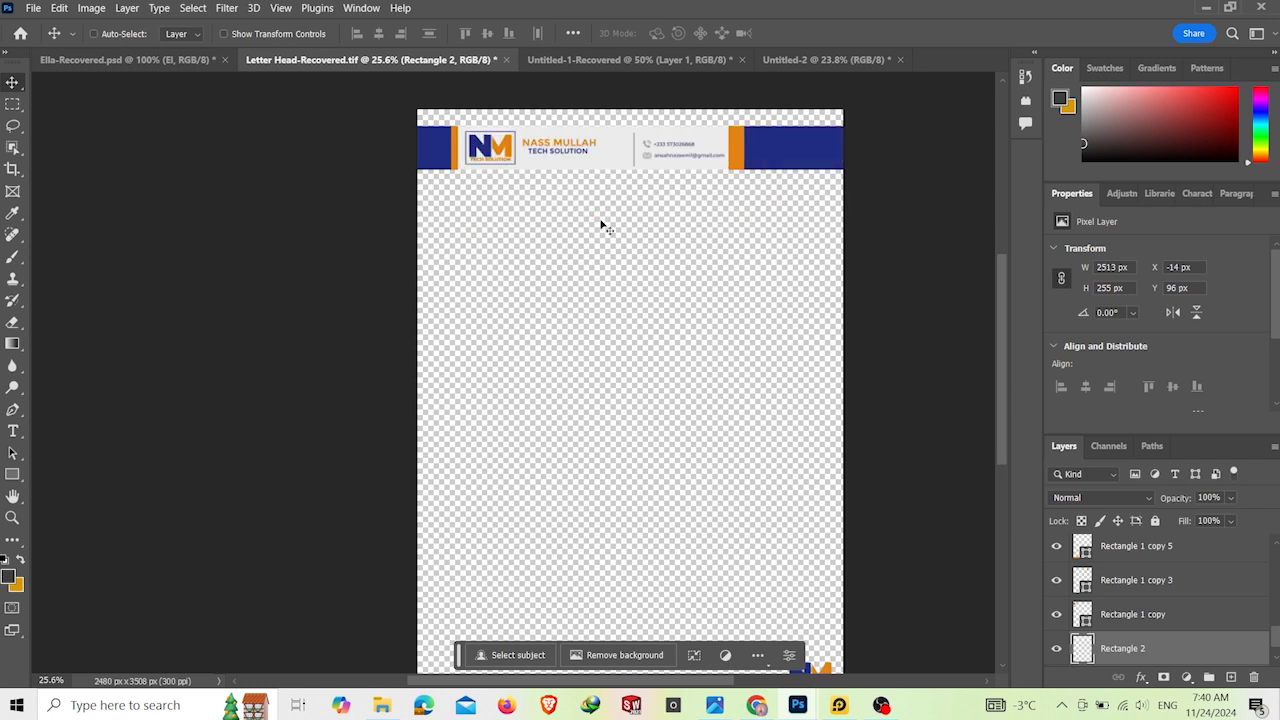
key(ctrl+z)
scroll(711, 323, down, 5)
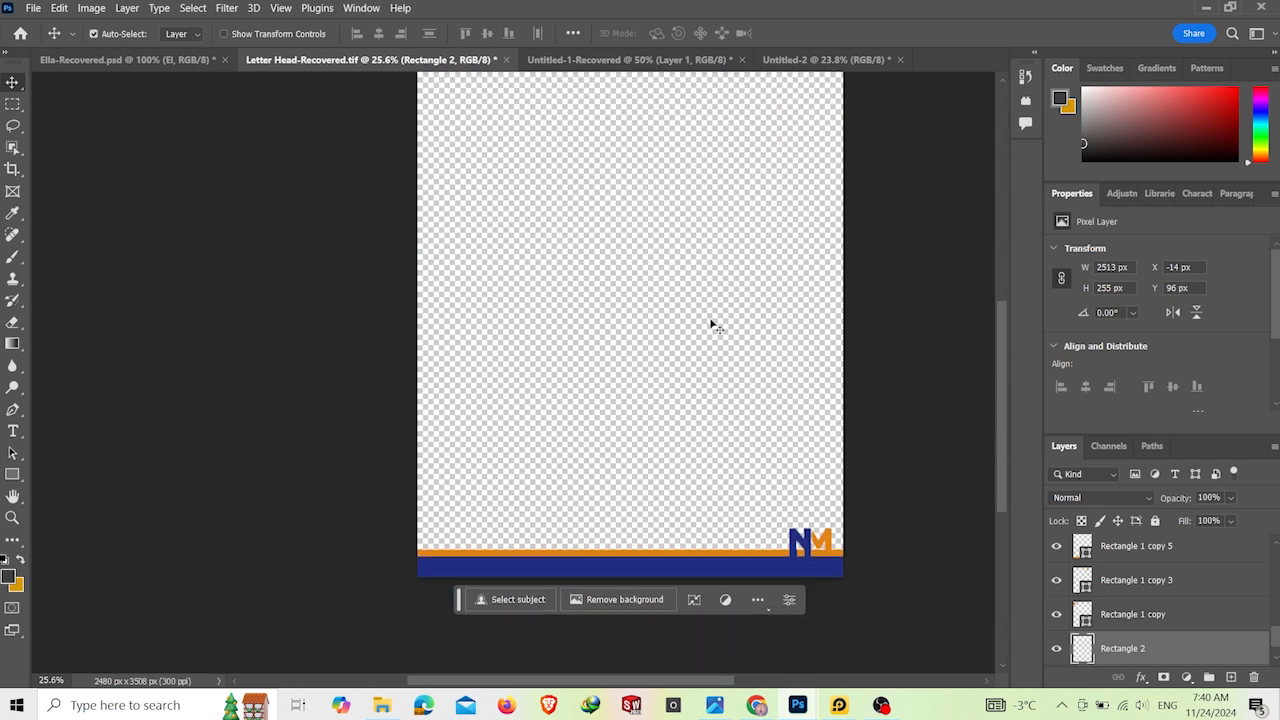
scroll(541, 419, up, 1)
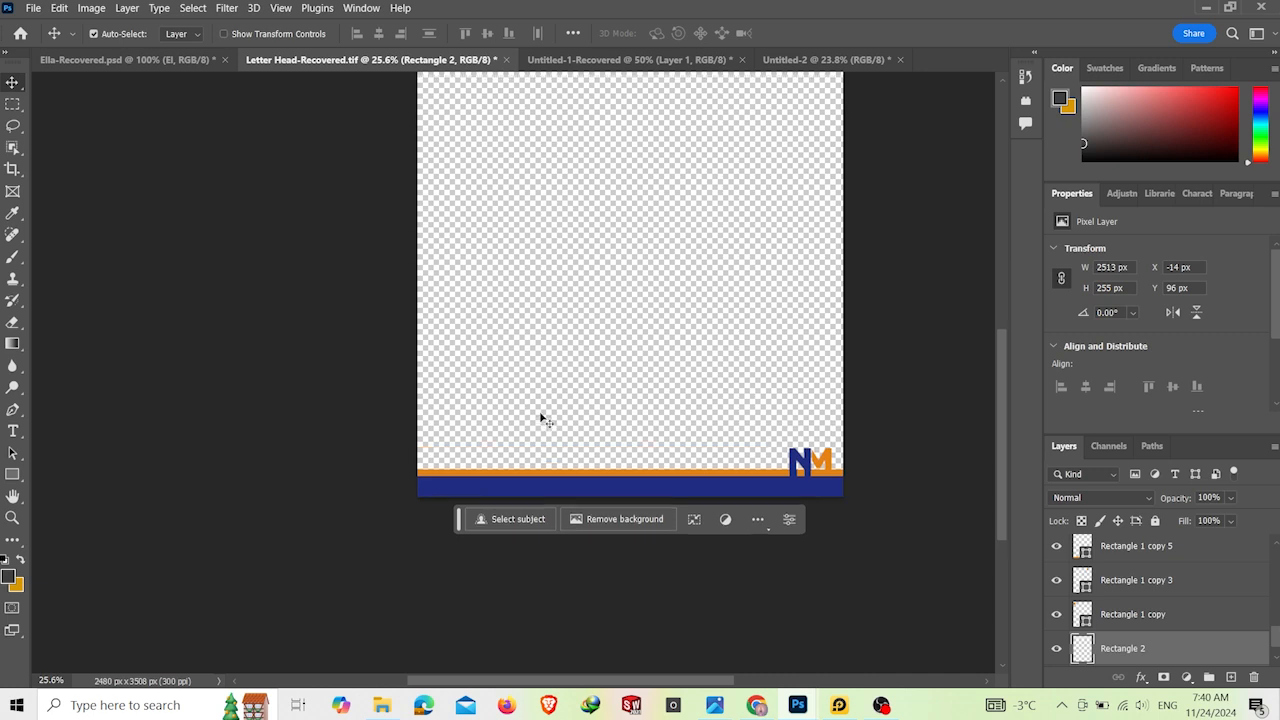
scroll(541, 419, up, 4)
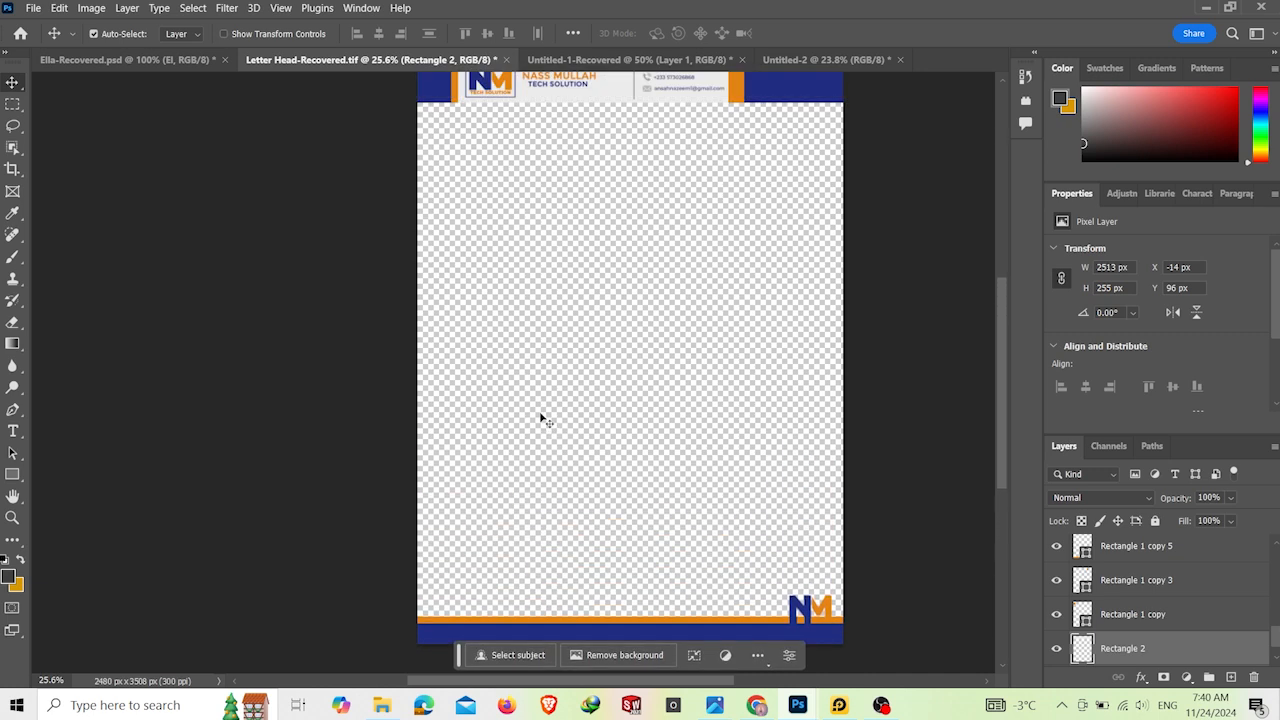
scroll(541, 419, down, 2)
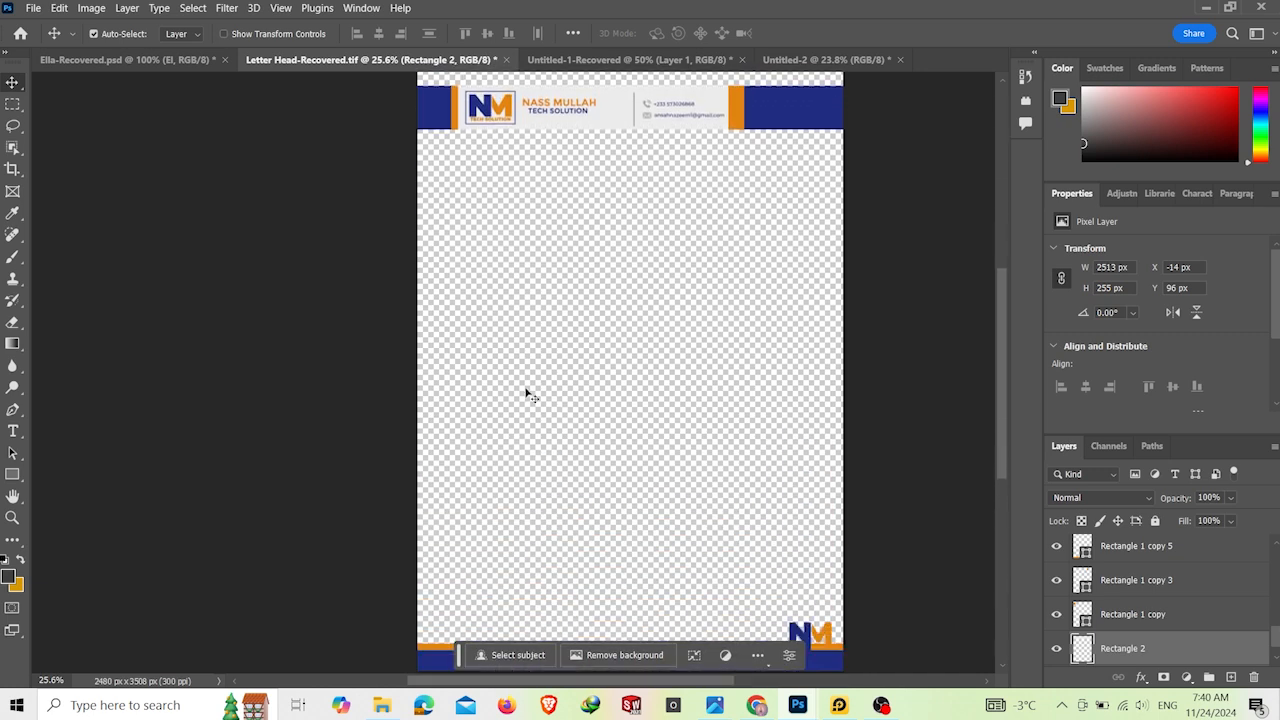
Step: Start a quick PNG export of the letterhead and create a Desktop folder named NASS MULLAH for it
click(31, 8)
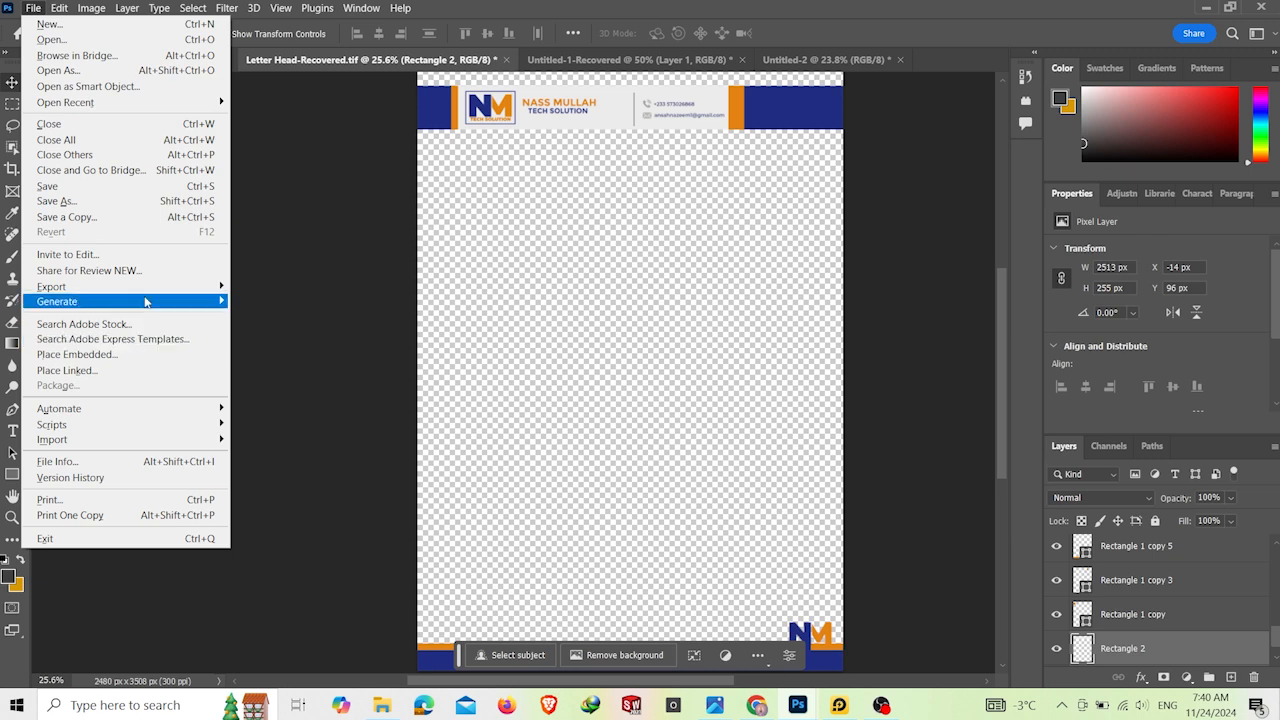
mouse_move(150, 290)
click(338, 300)
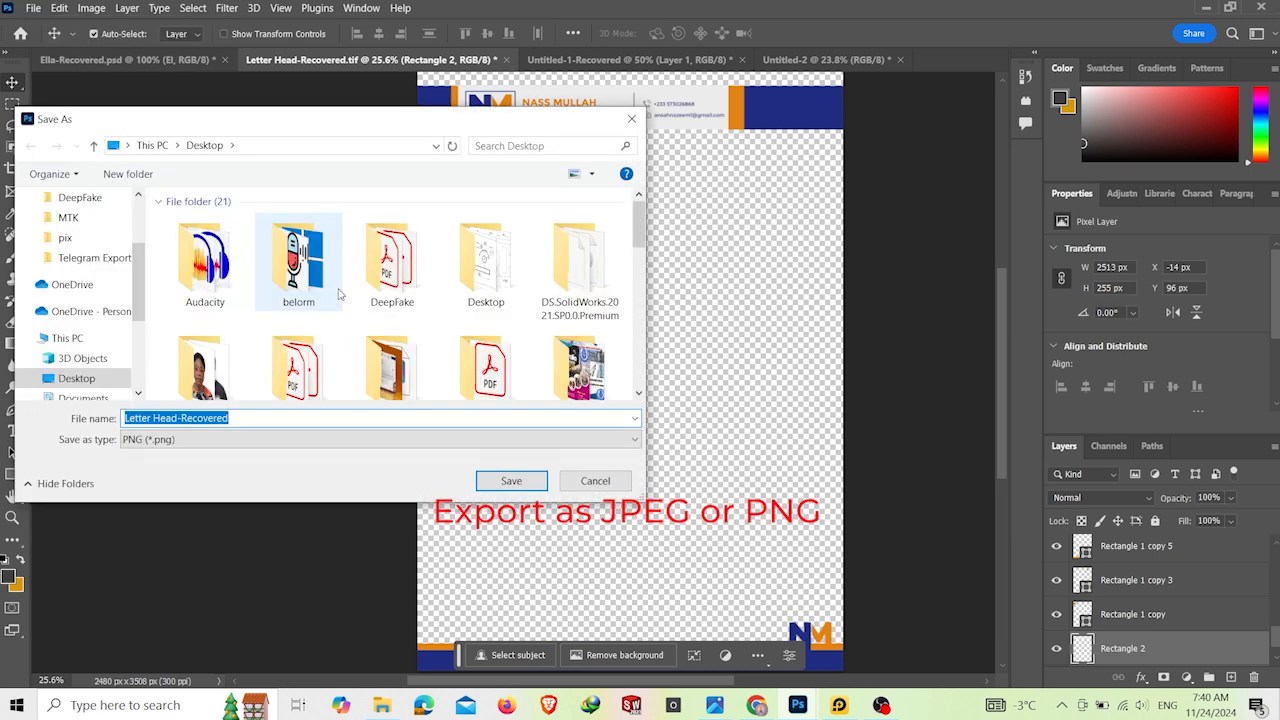
click(148, 173)
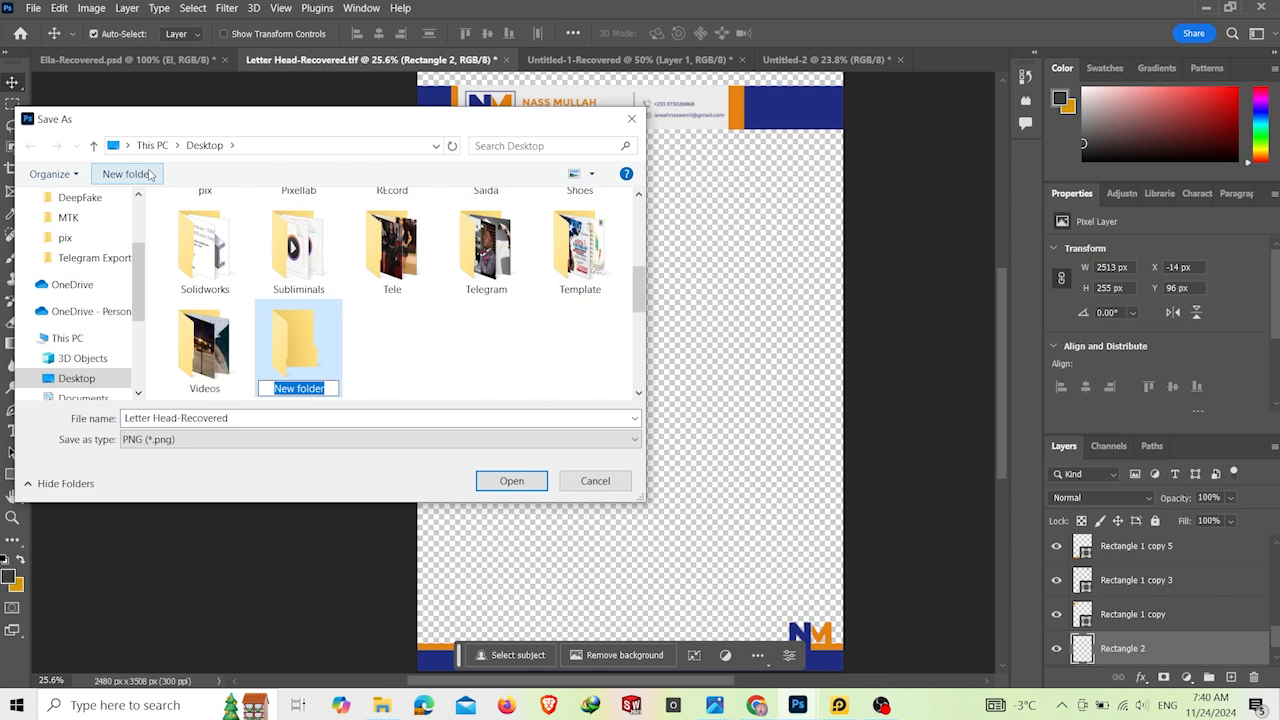
text(NASS )
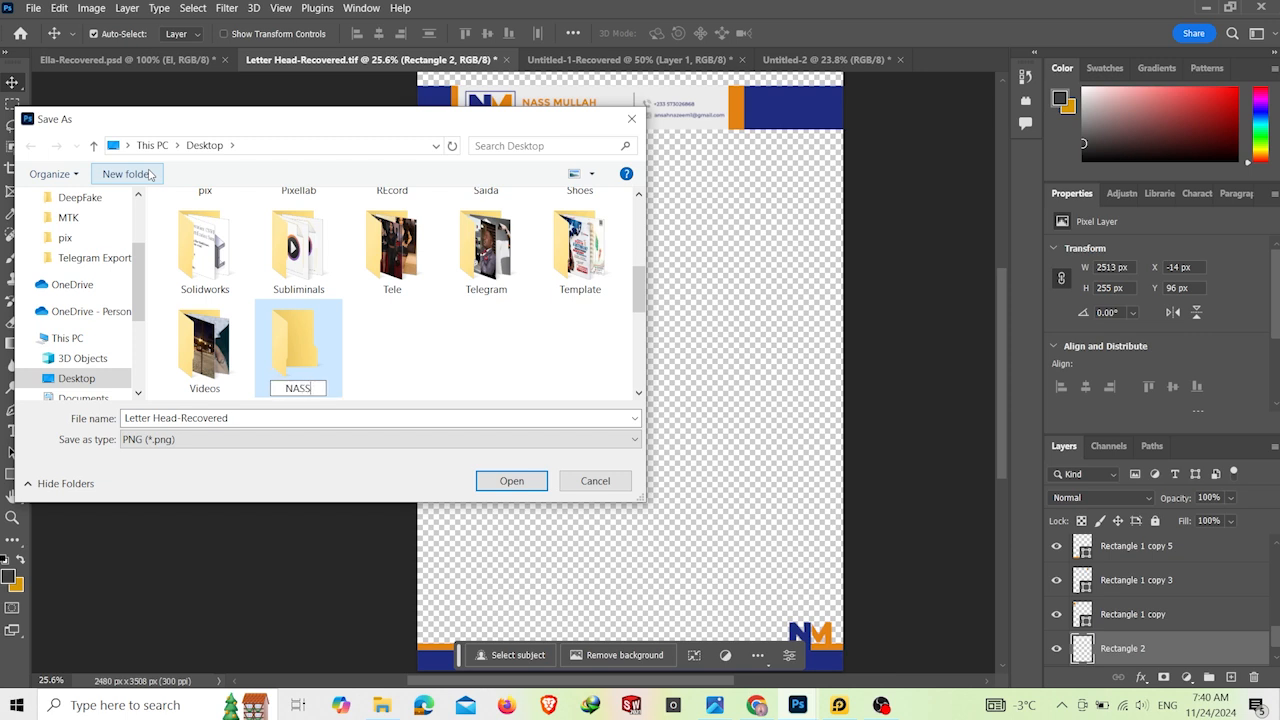
text(MULLAH)
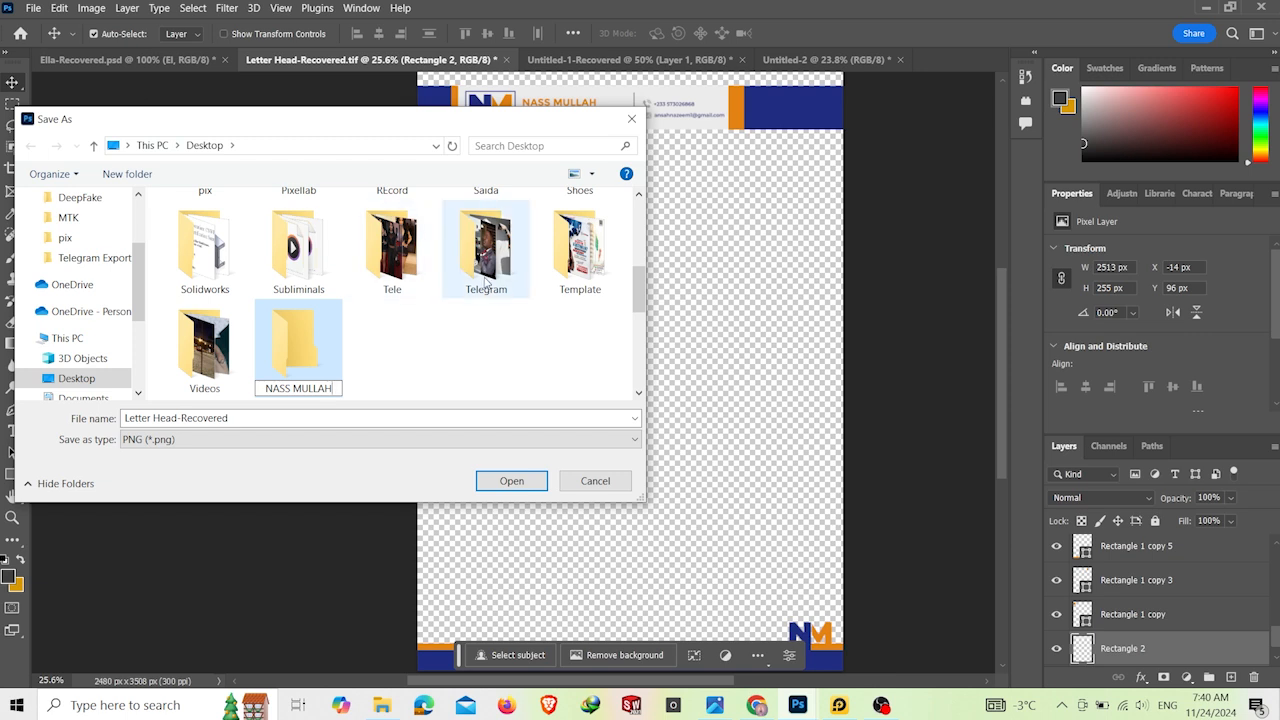
Step: Save the PNG export as Letter Head-Recovered inside the NASS MULLAH folder
click(305, 340)
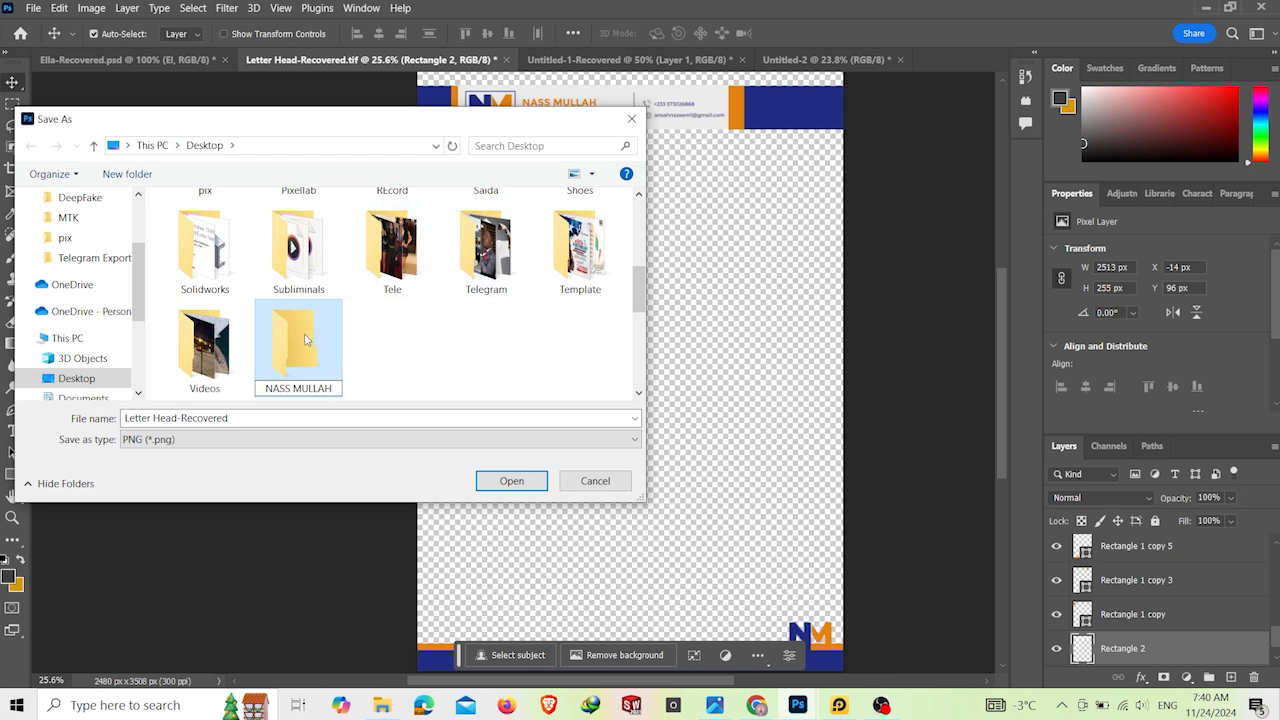
double_click(305, 340)
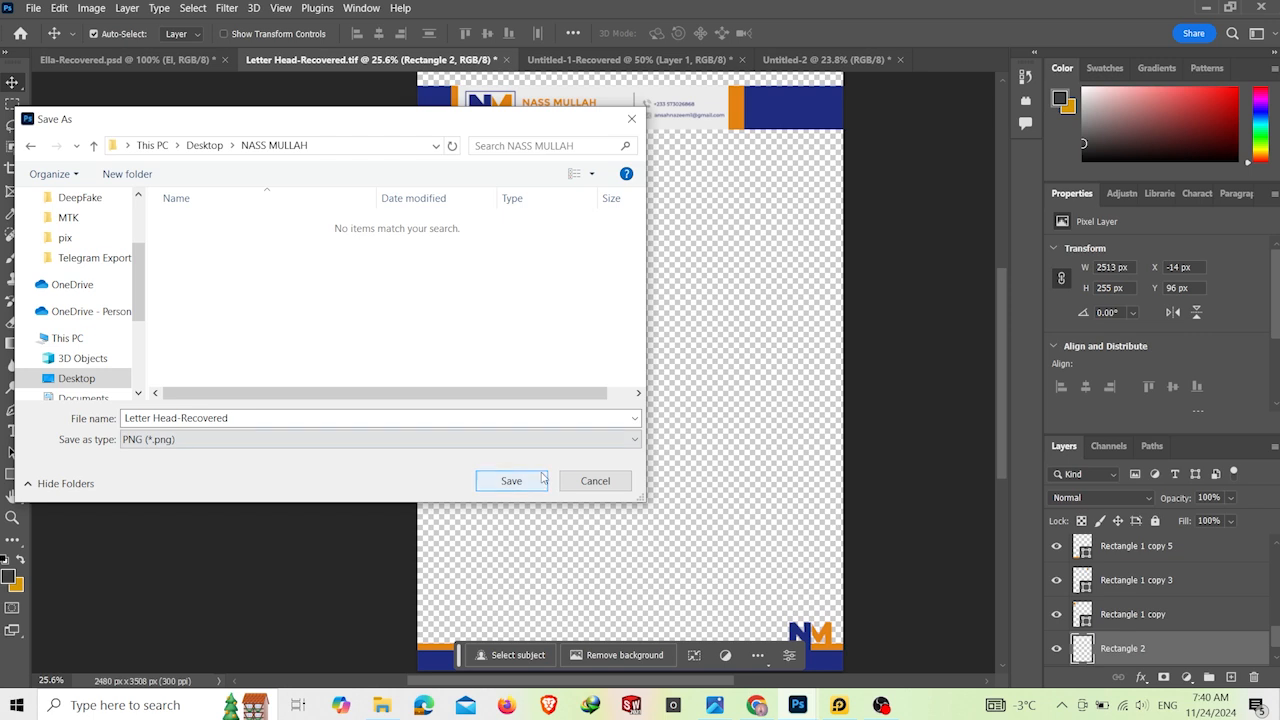
click(510, 481)
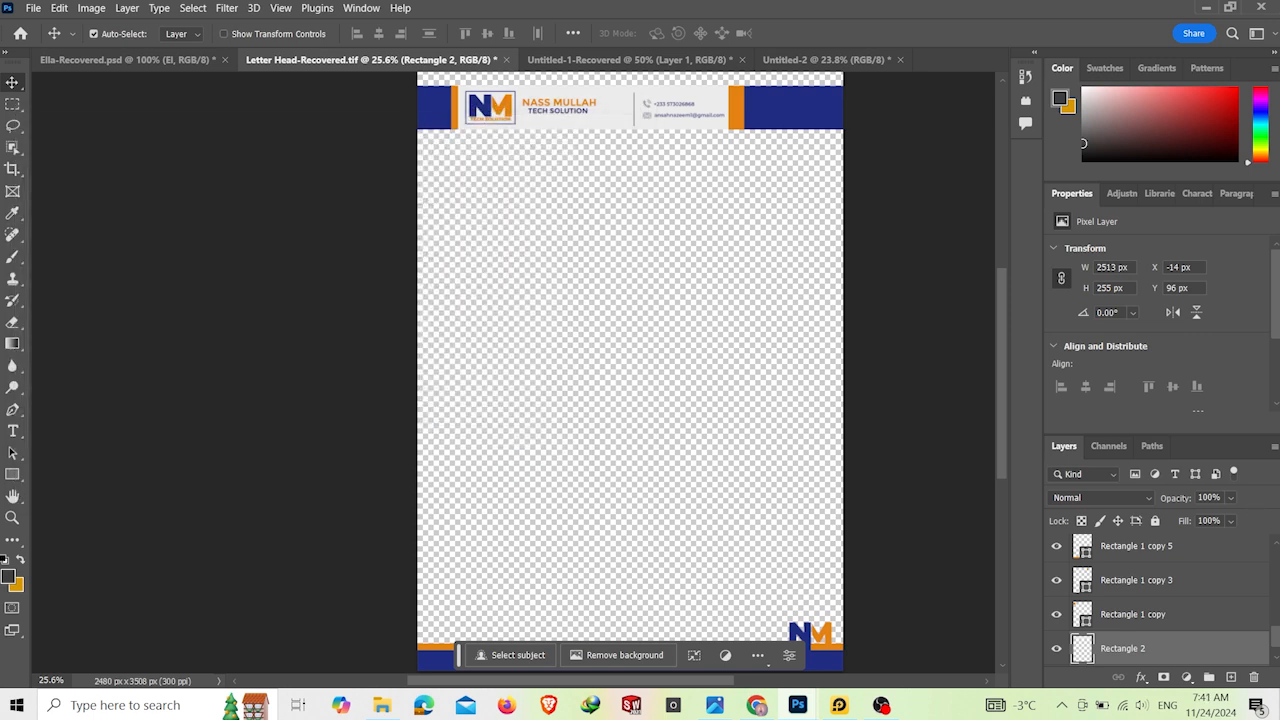
Step: Switch to File Explorer and view the exported Letter Head-Recovered image at full window size, then close the viewer
click(797, 705)
click(382, 705)
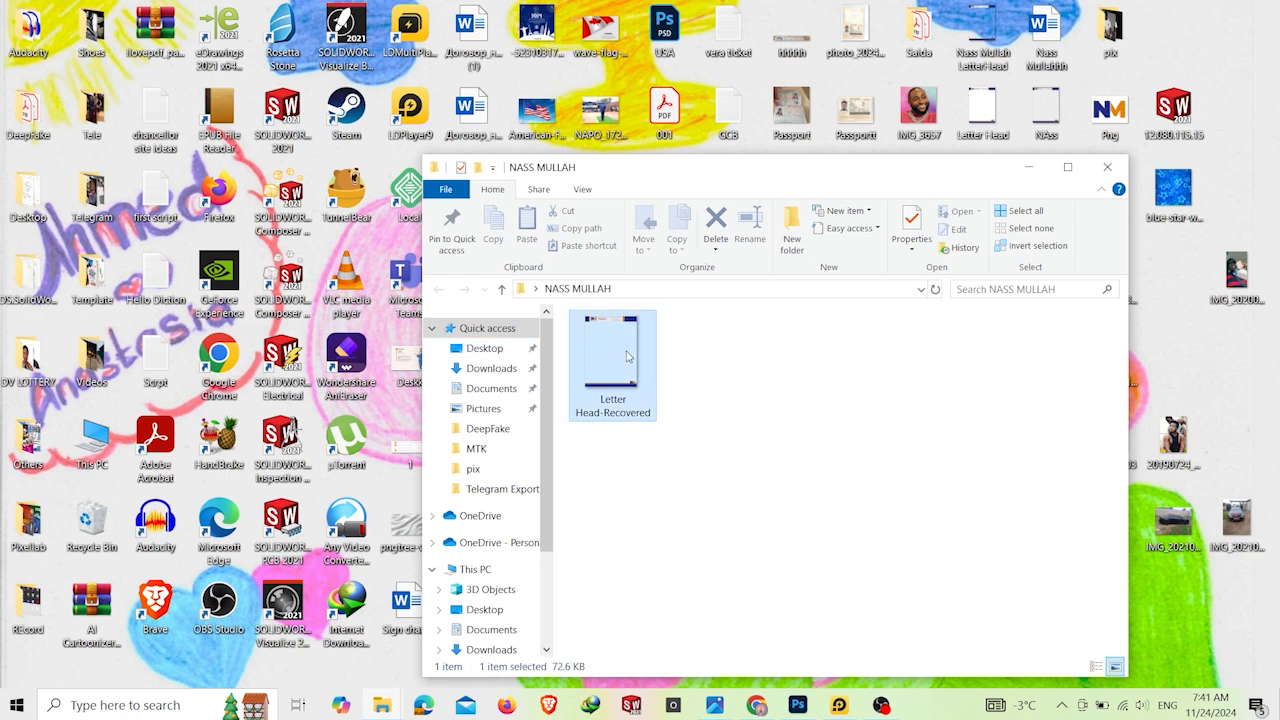
double_click(628, 357)
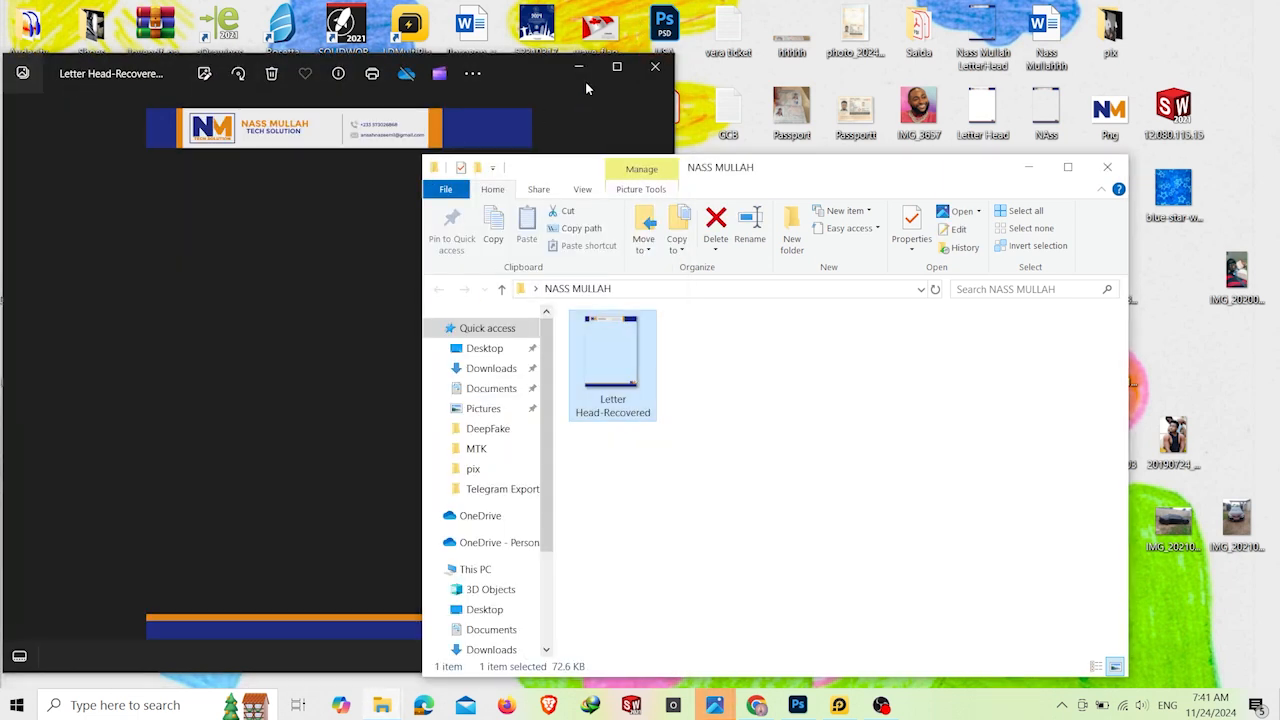
click(616, 66)
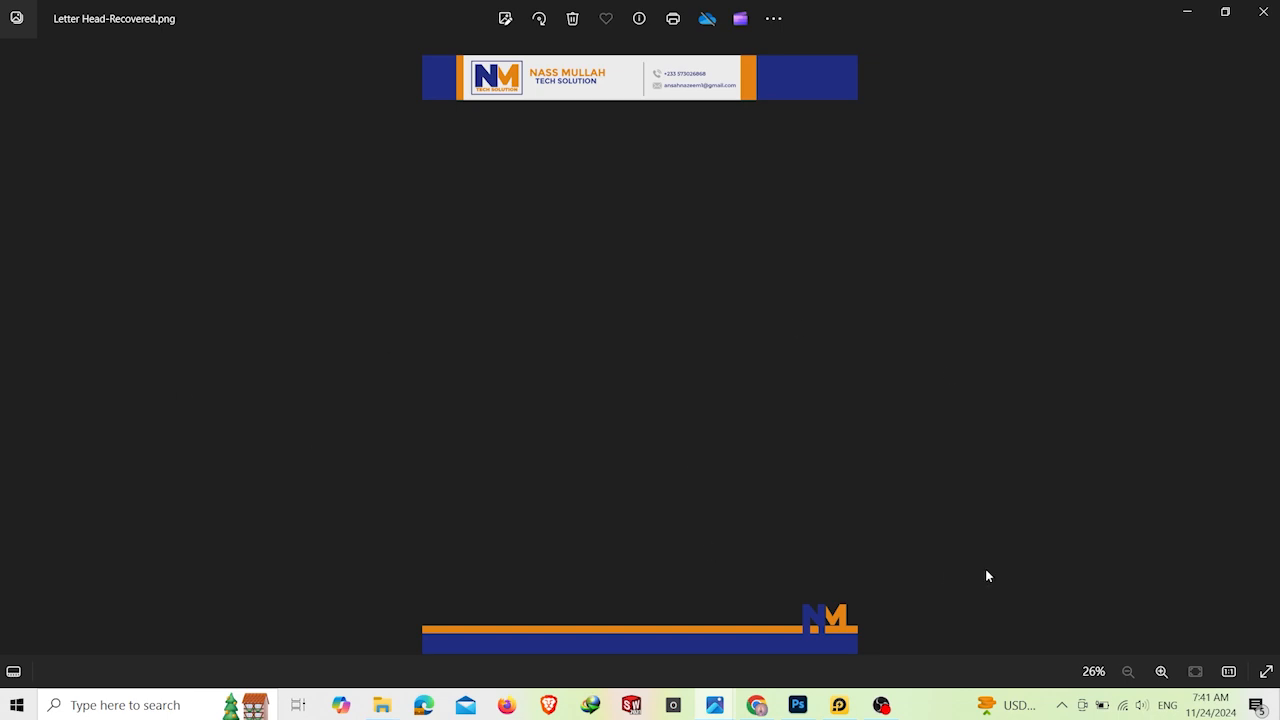
click(1263, 11)
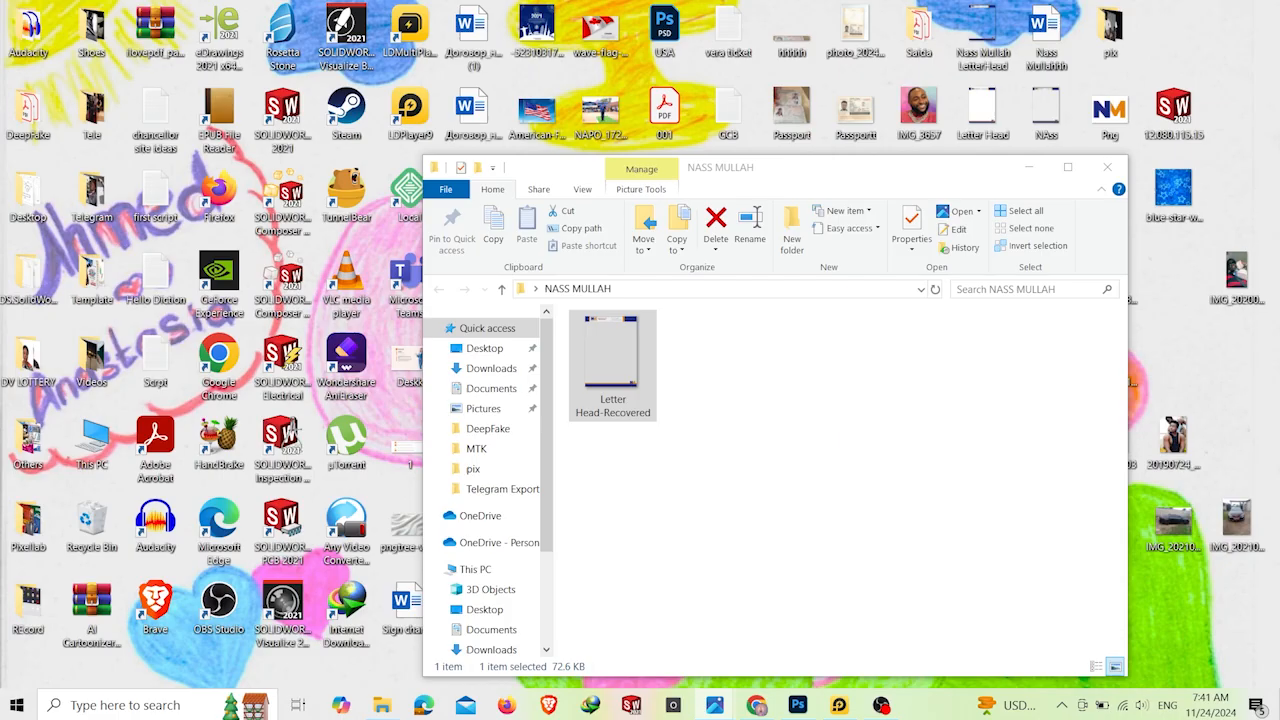
Step: Open Word and create a new blank document
click(101, 707)
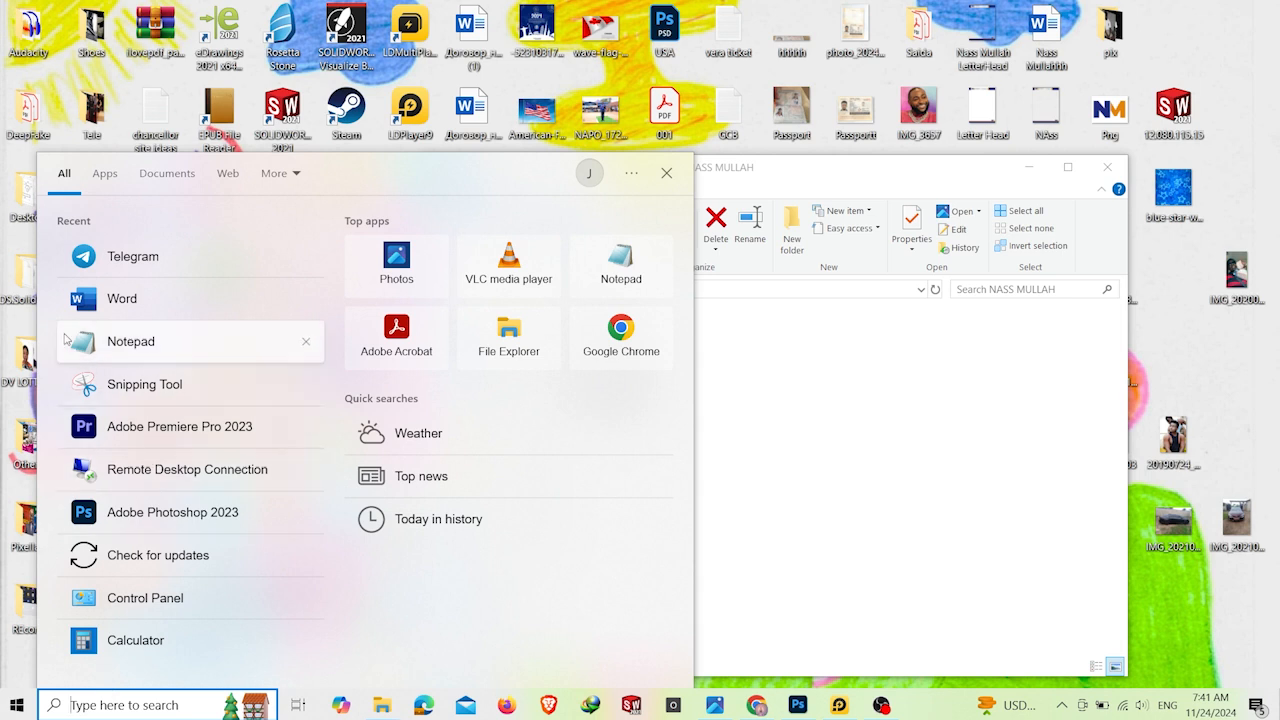
click(139, 314)
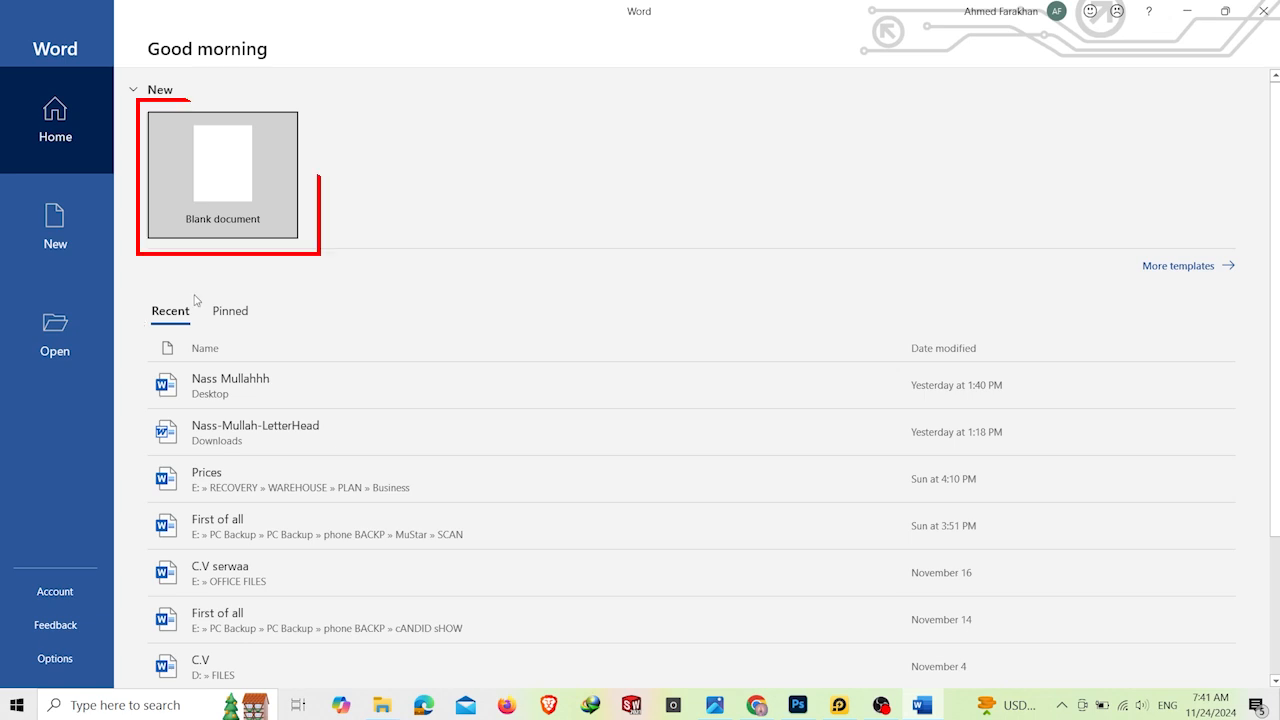
click(237, 190)
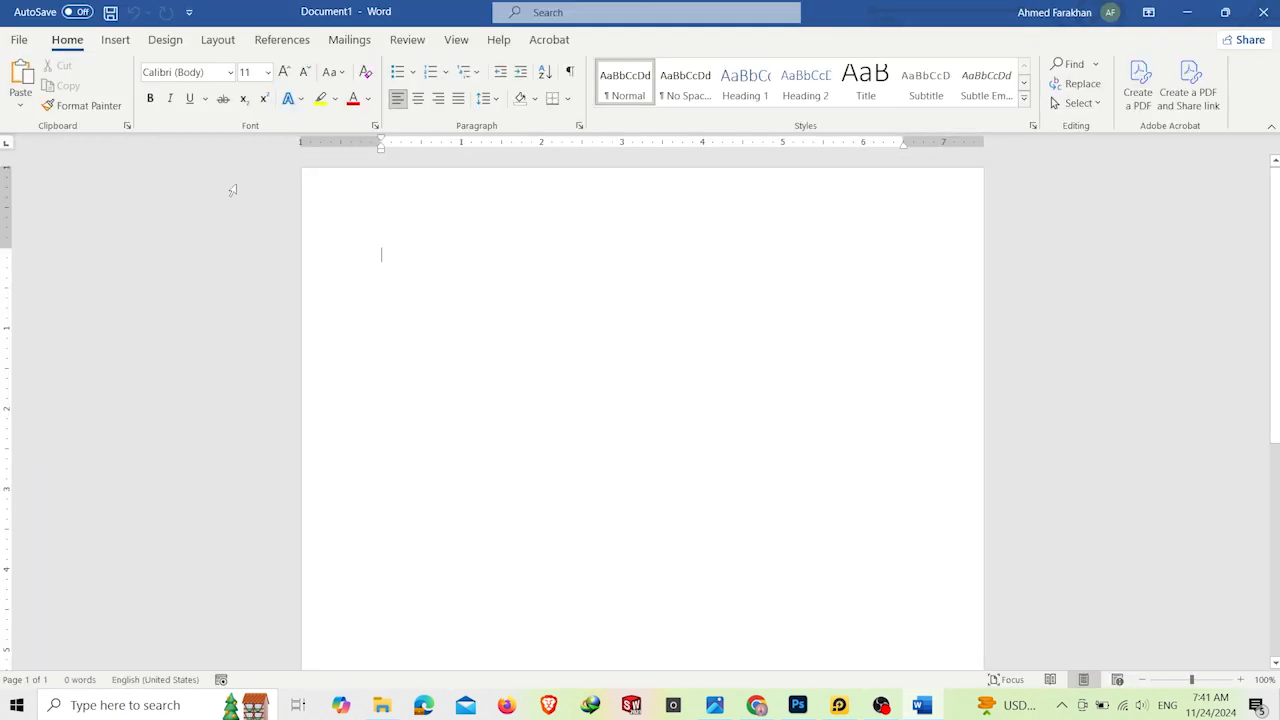
Step: Insert the Letter Head-Recovered picture from the Desktop folder NASS MULLAH into the blank document
click(116, 40)
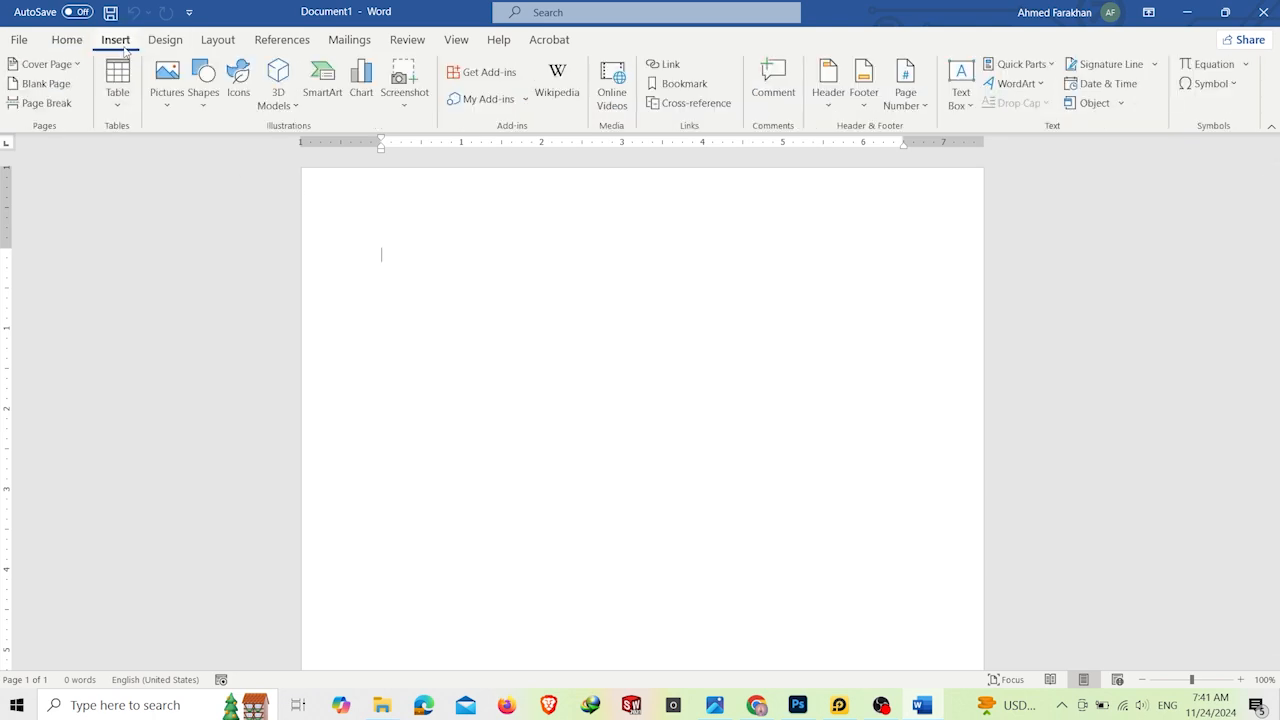
click(168, 104)
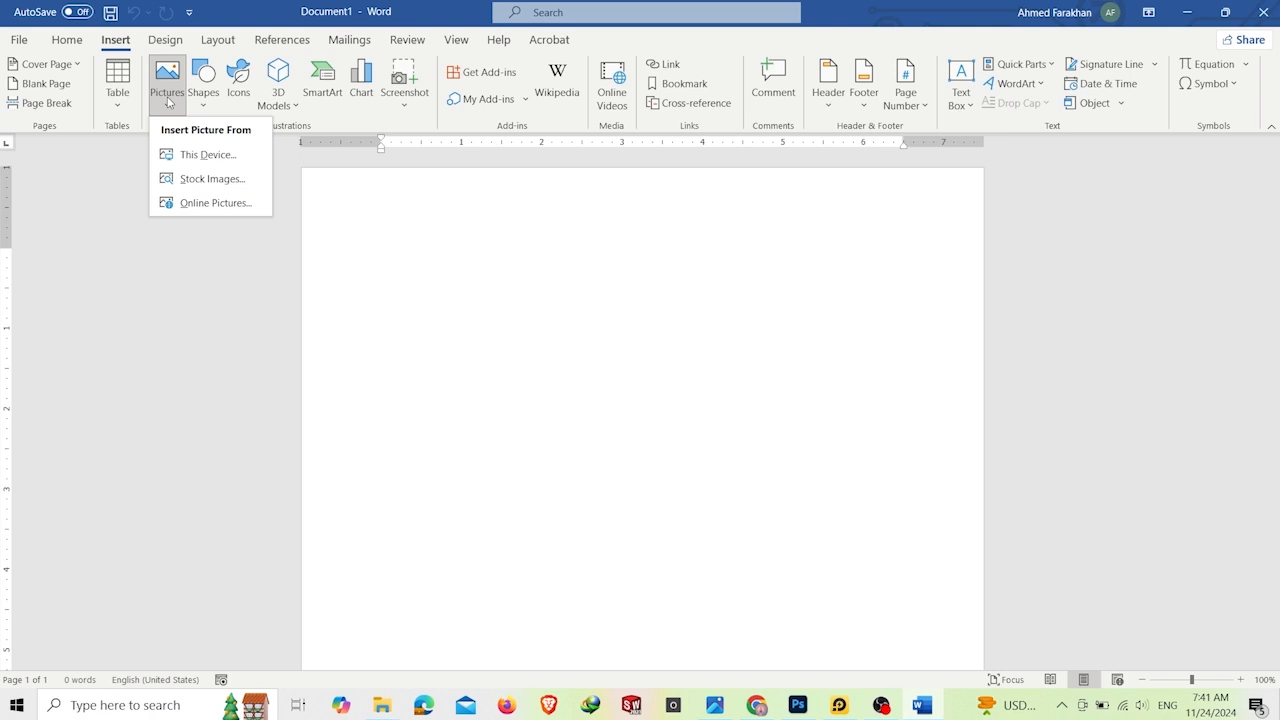
click(198, 162)
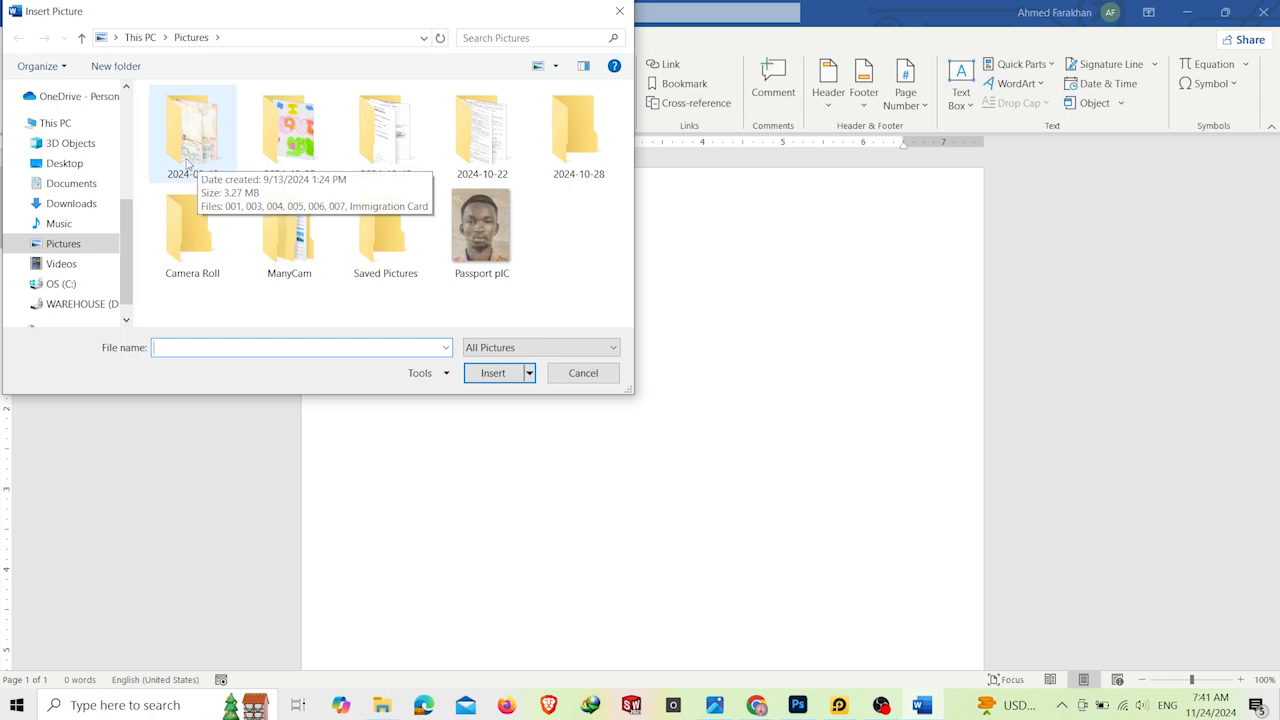
click(78, 170)
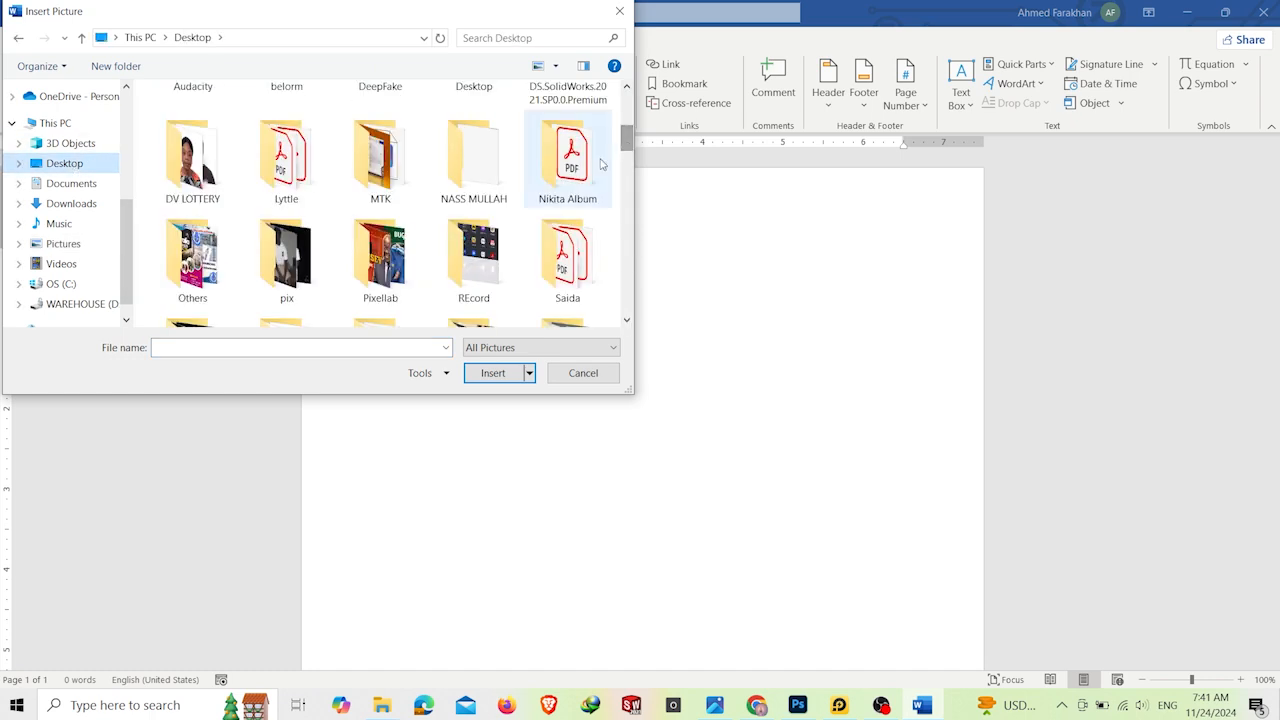
double_click(472, 190)
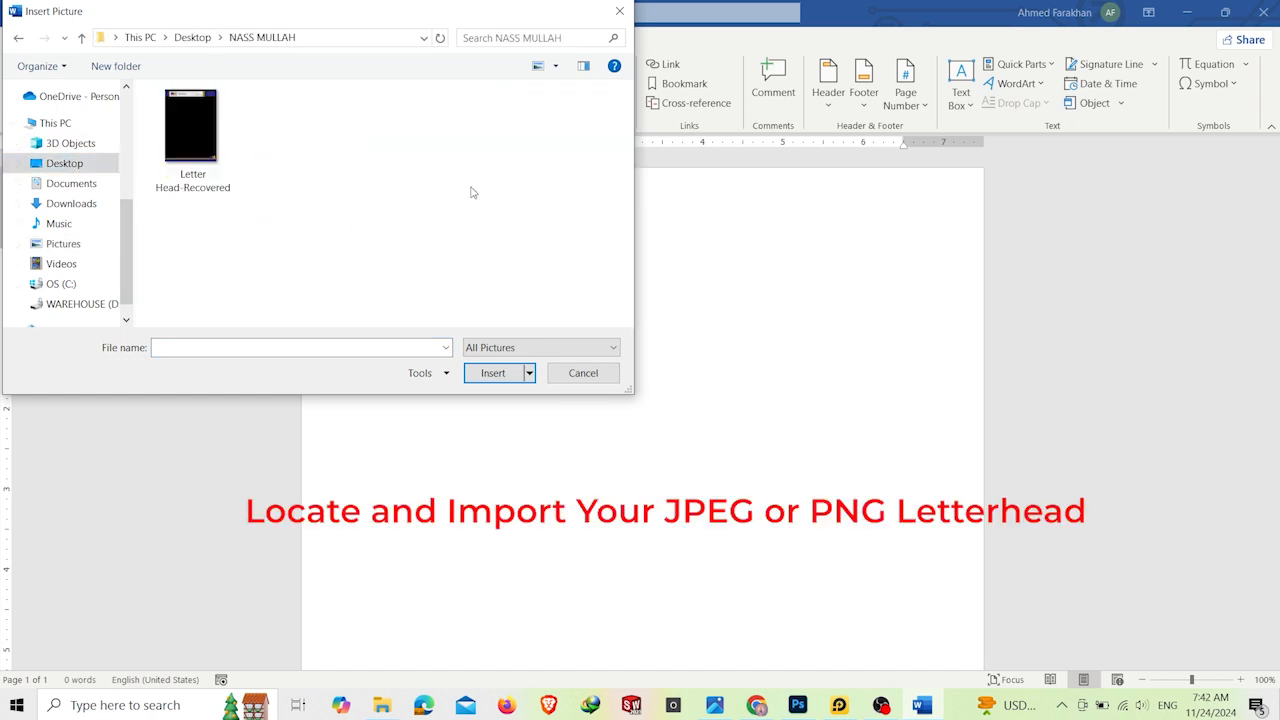
click(198, 147)
double_click(198, 147)
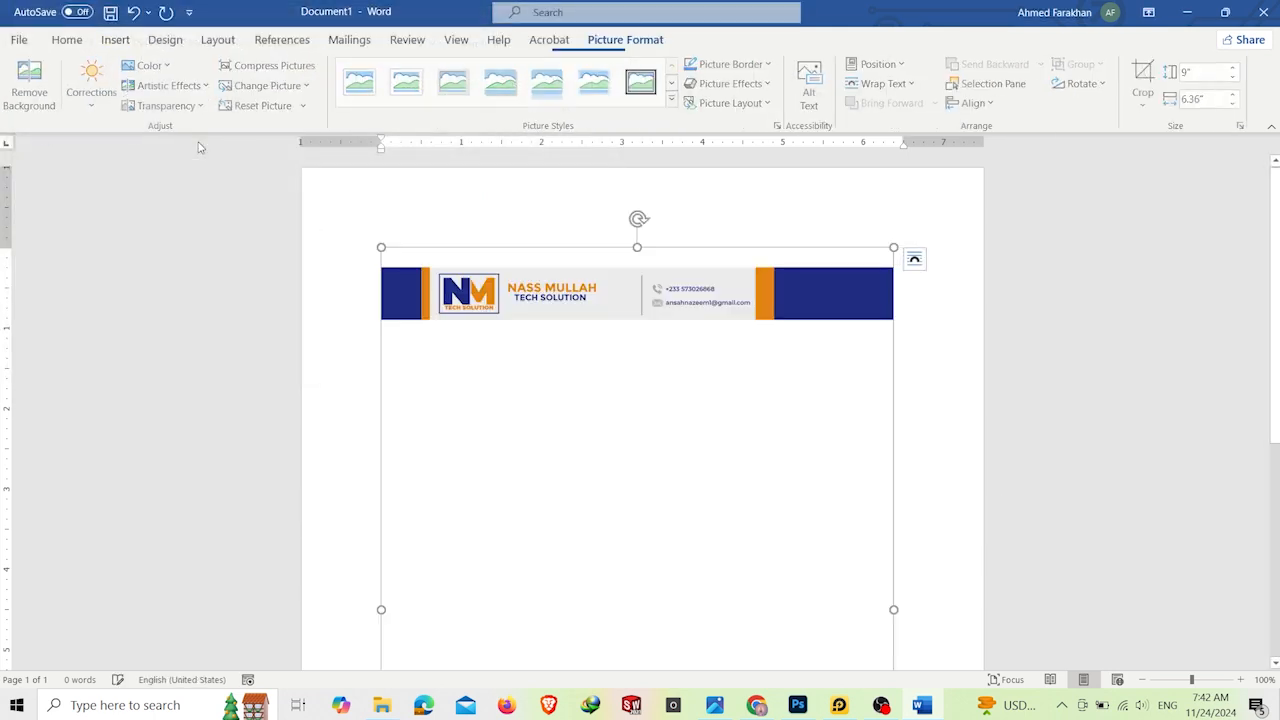
Step: Scale the inserted letterhead picture to 100% height and 100% width of its original size
scroll(914, 357, down, 6)
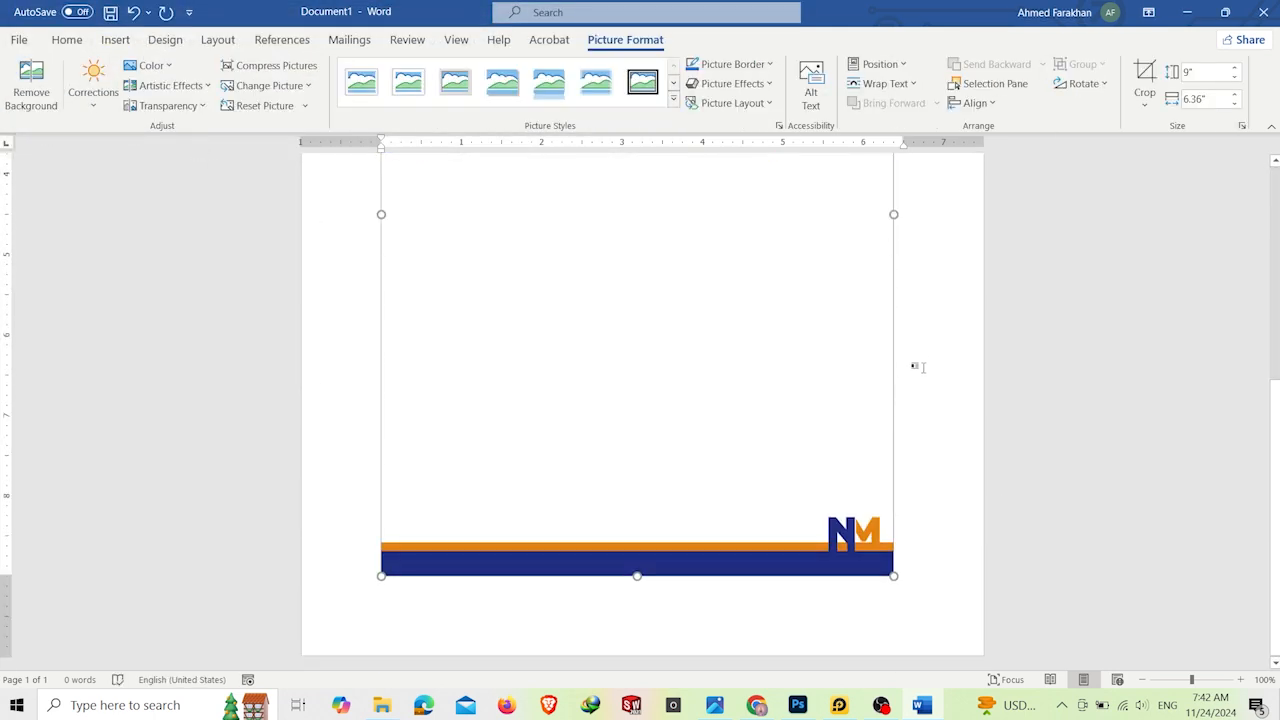
scroll(908, 406, up, 3)
scroll(908, 406, up, 5)
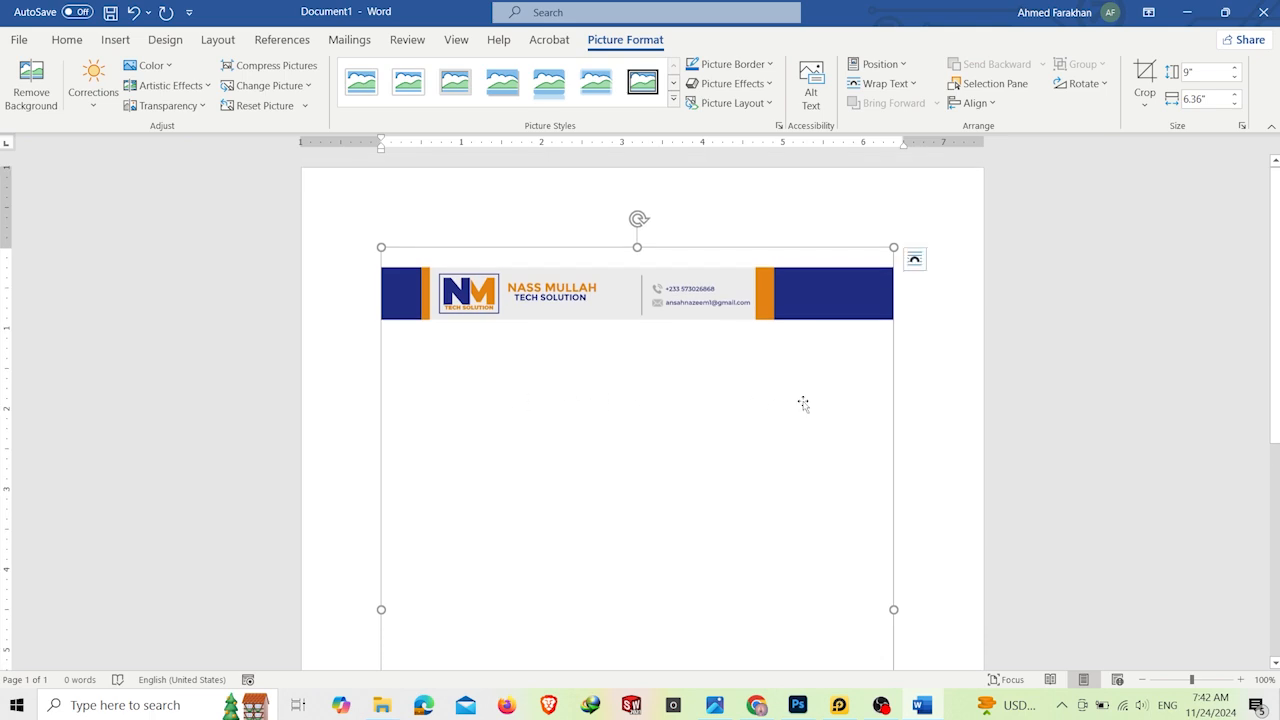
scroll(803, 403, down, 5)
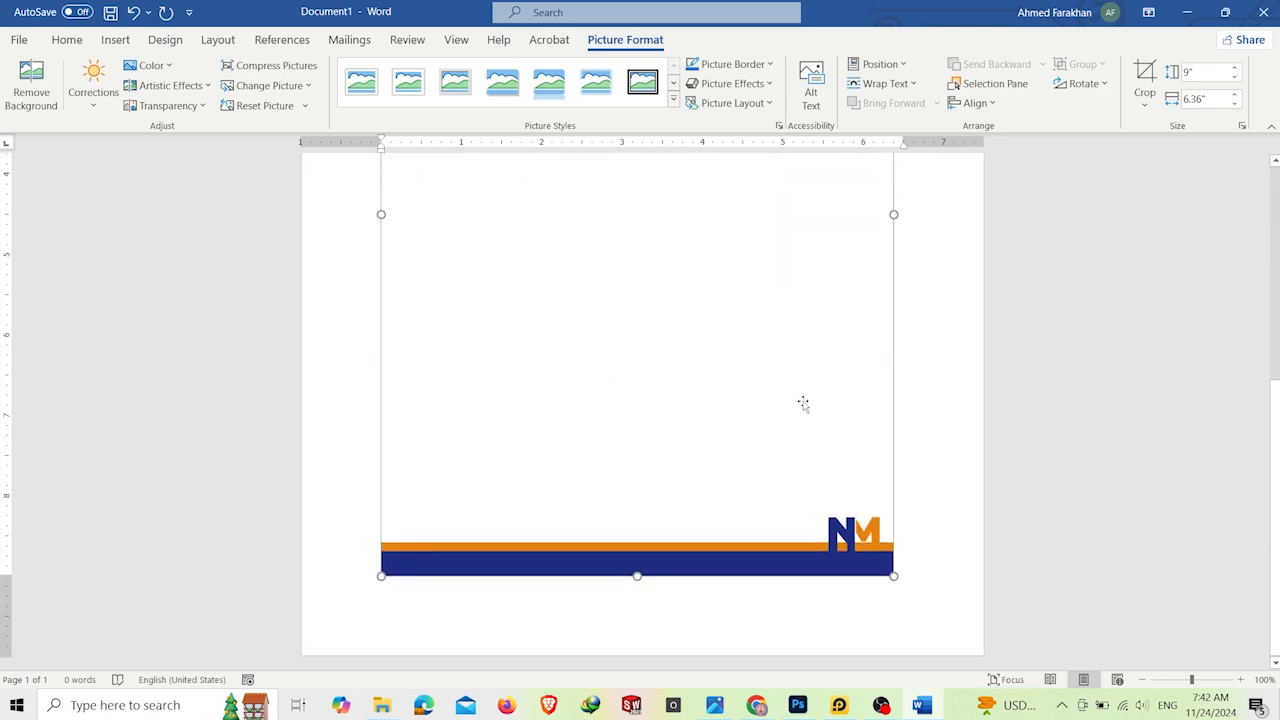
right_click(600, 321)
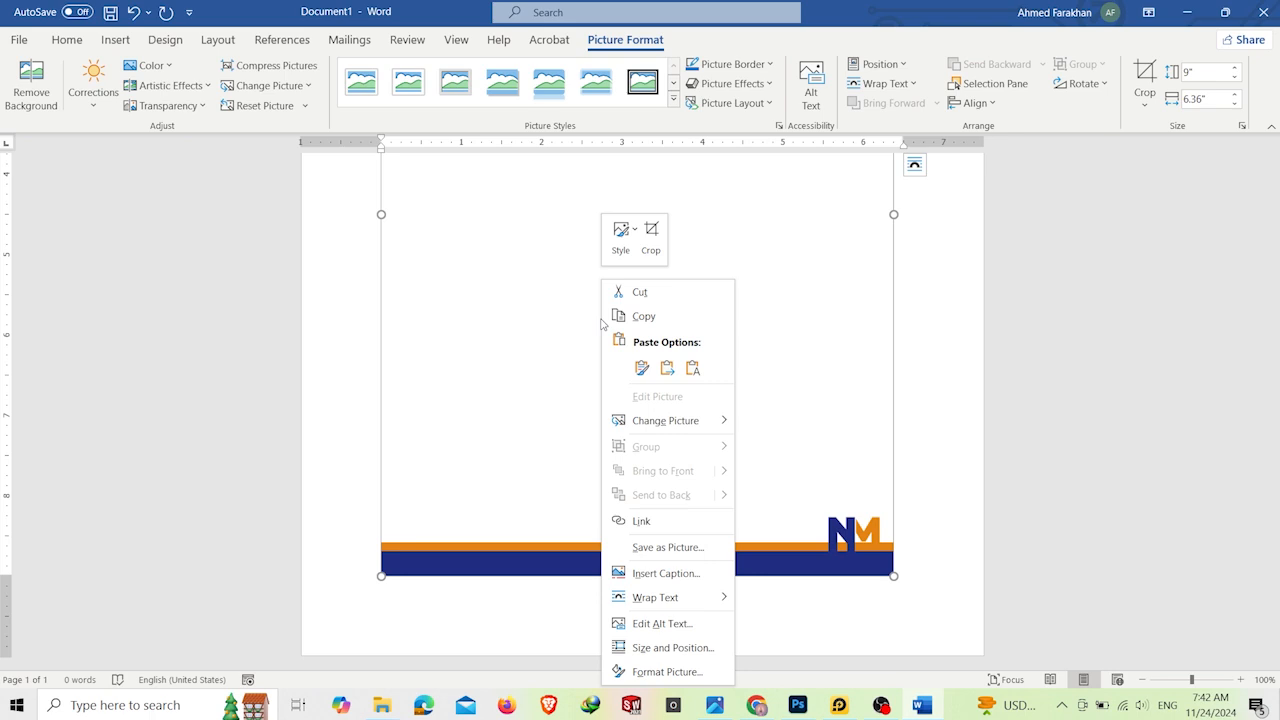
click(673, 648)
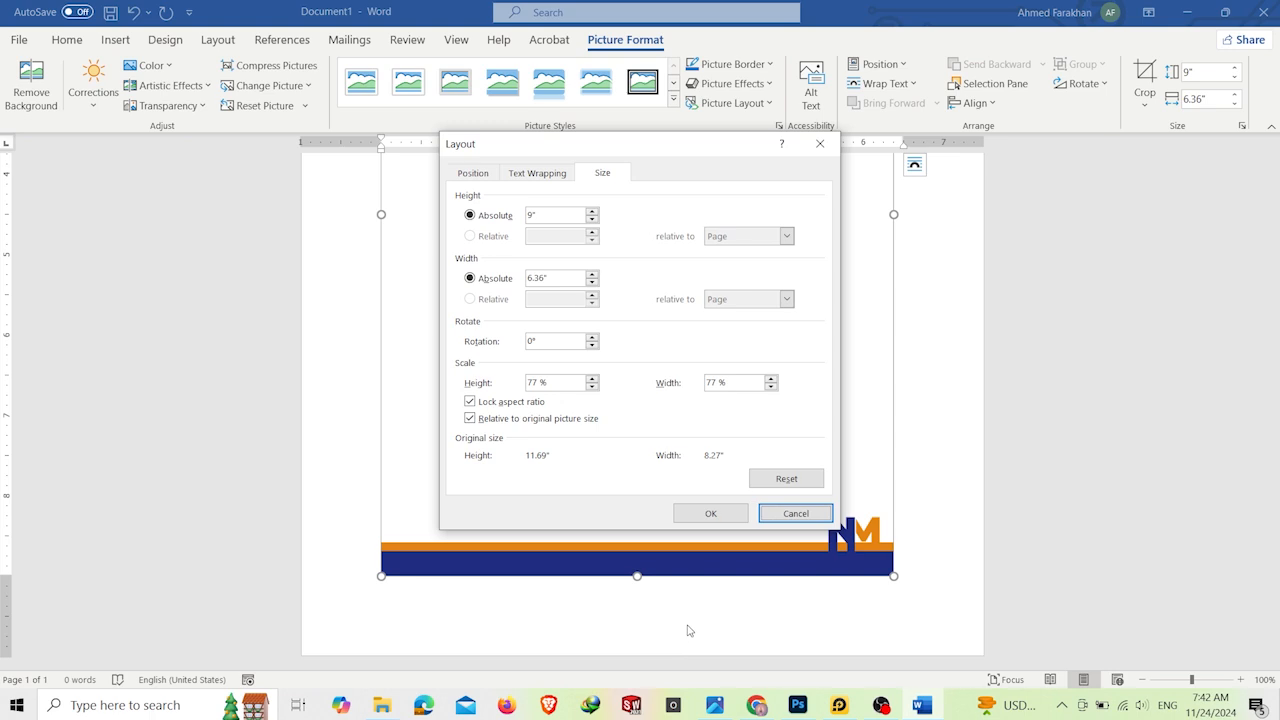
click(537, 382)
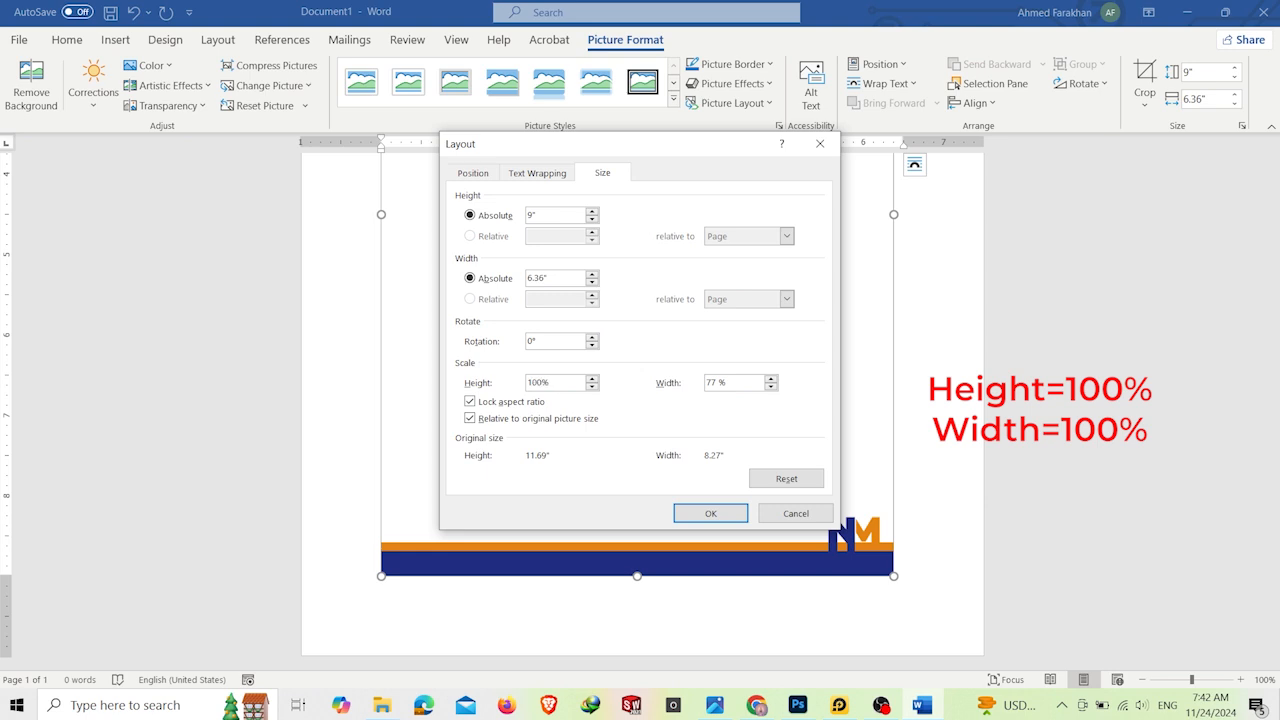
click(723, 384)
click(712, 514)
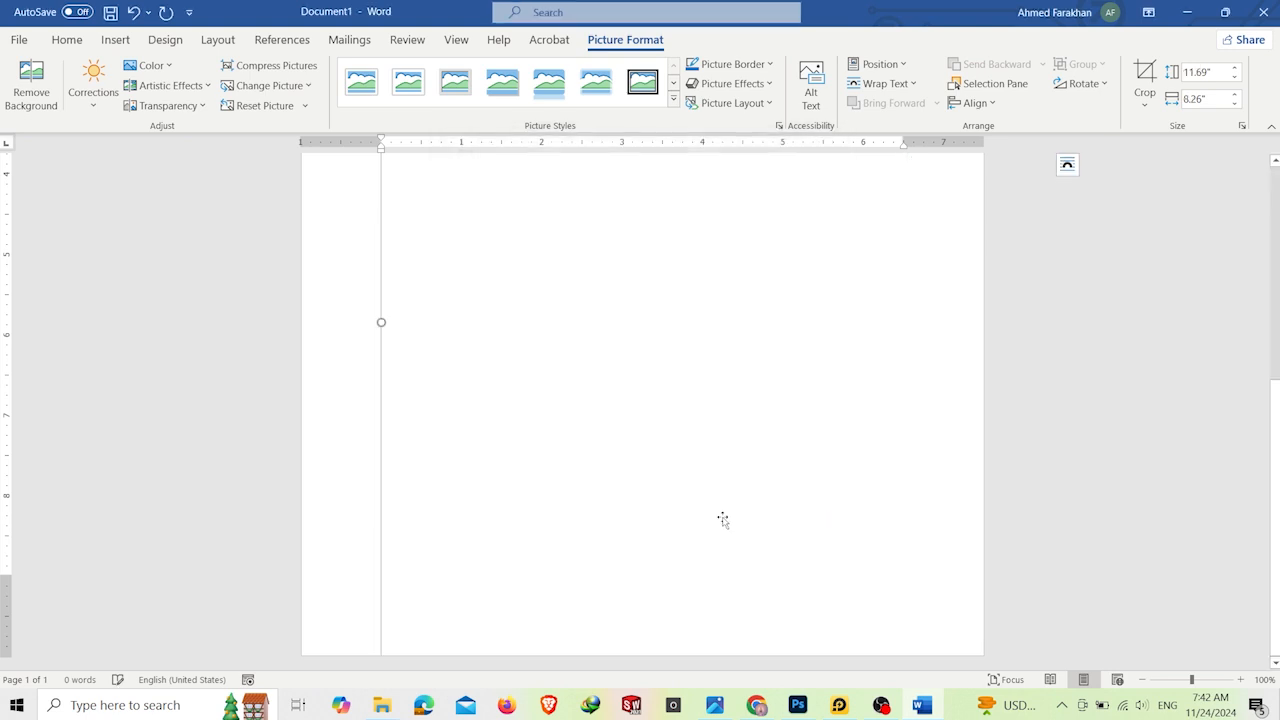
scroll(740, 520, up, 8)
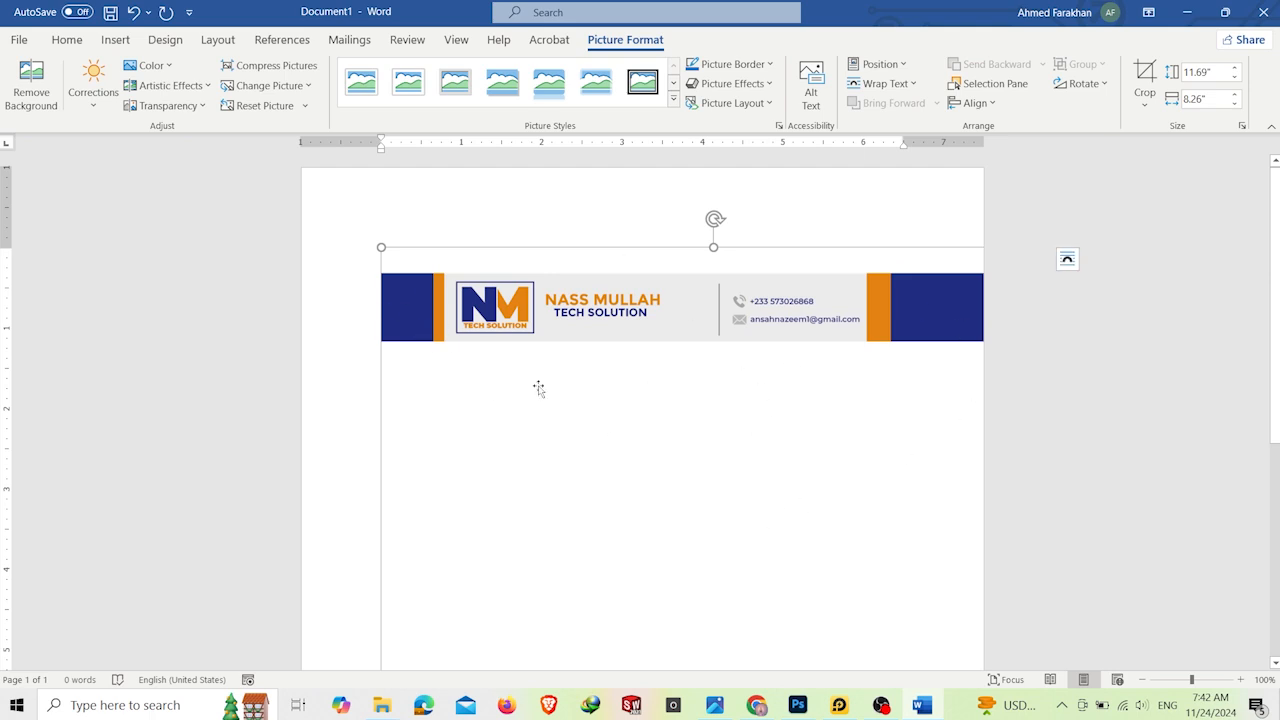
Step: Set the letterhead picture's text wrapping to Behind text in the advanced layout options
scroll(655, 397, down, 2)
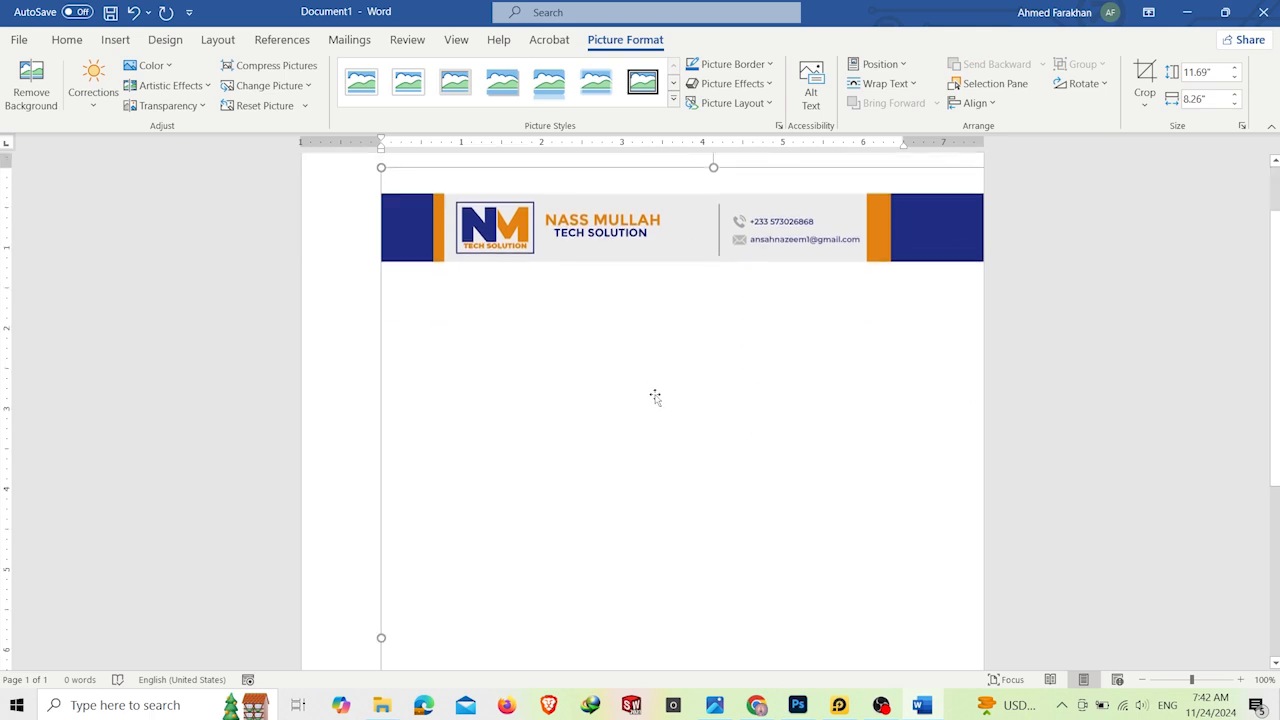
right_click(655, 381)
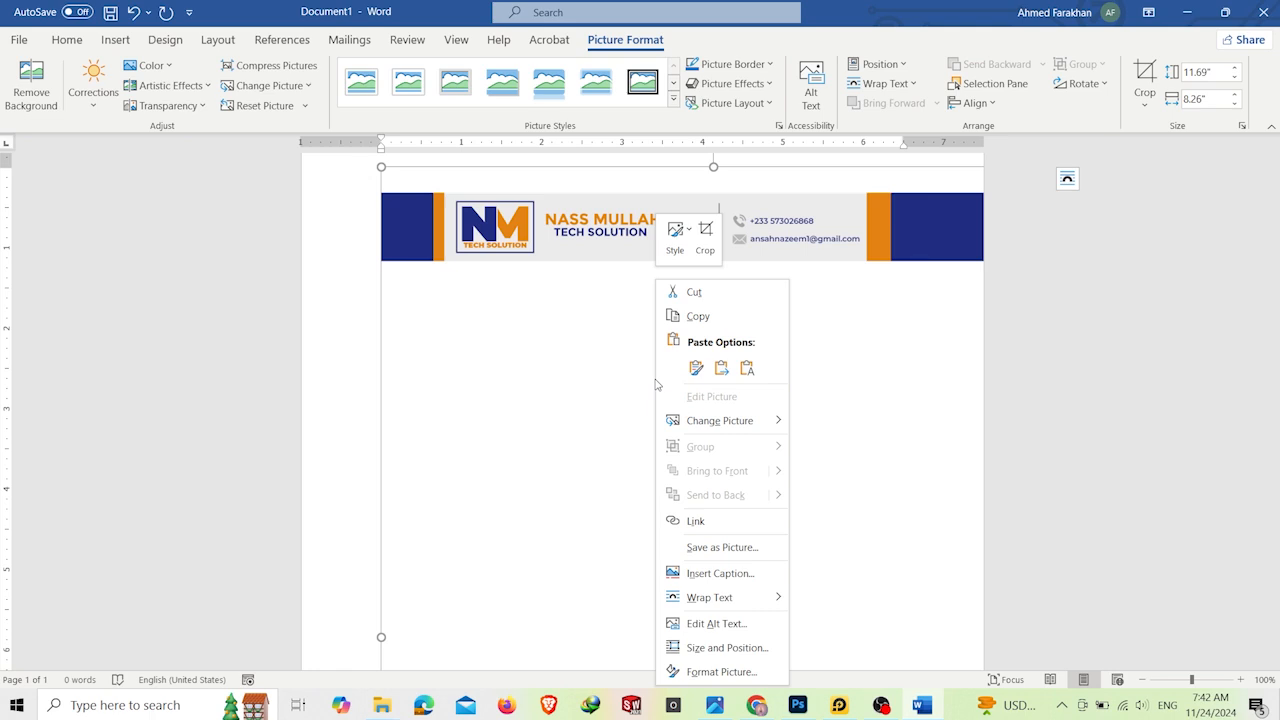
mouse_move(741, 599)
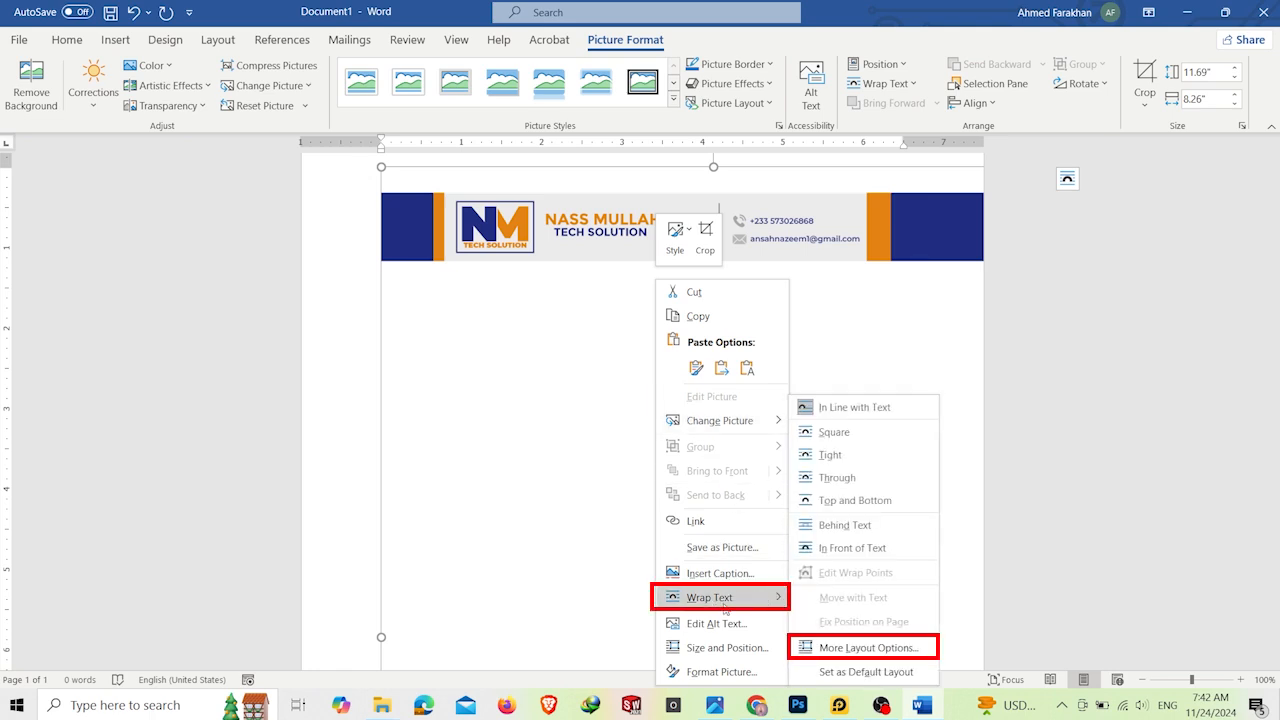
click(868, 648)
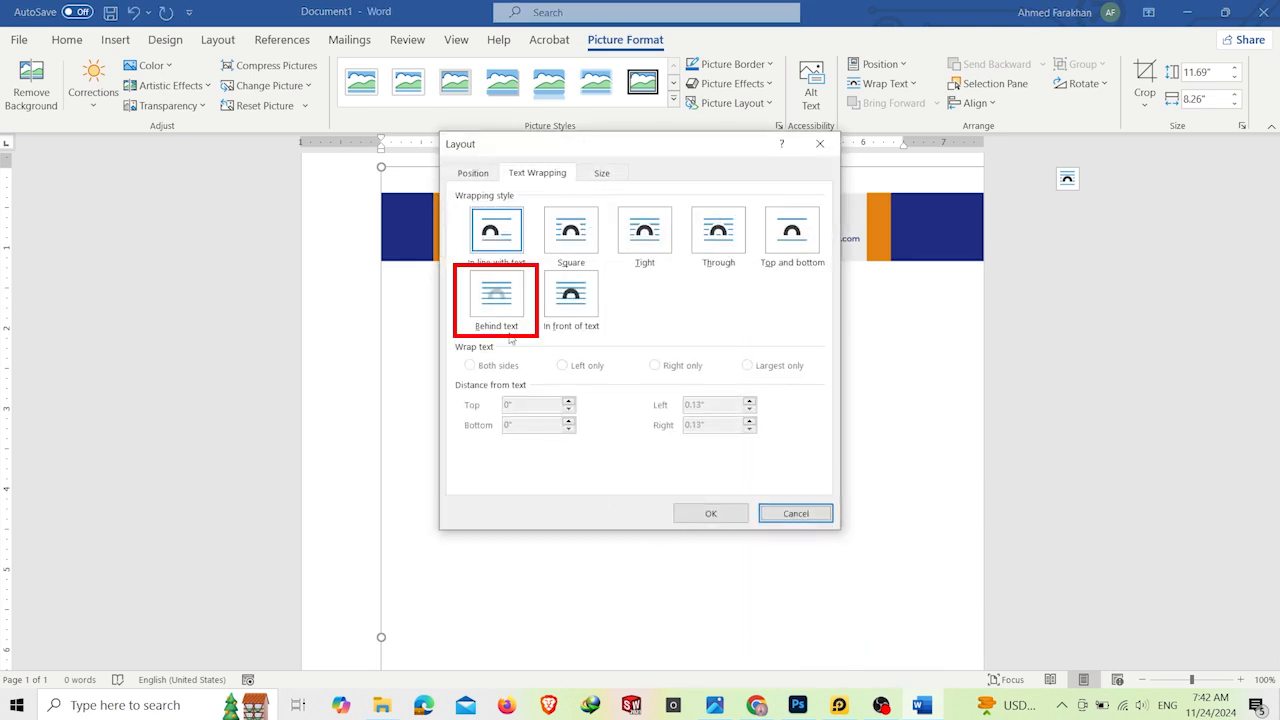
click(512, 316)
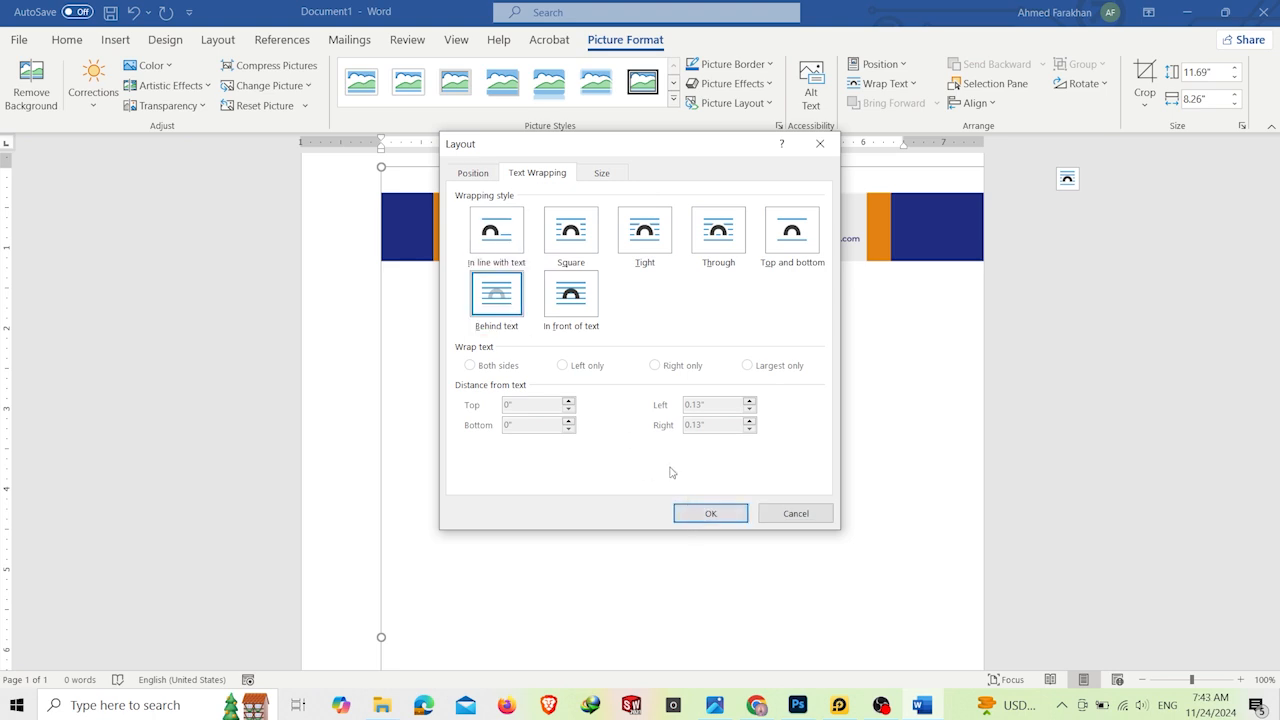
Step: Set the picture's horizontal position to Centered alignment relative to the Page
click(477, 177)
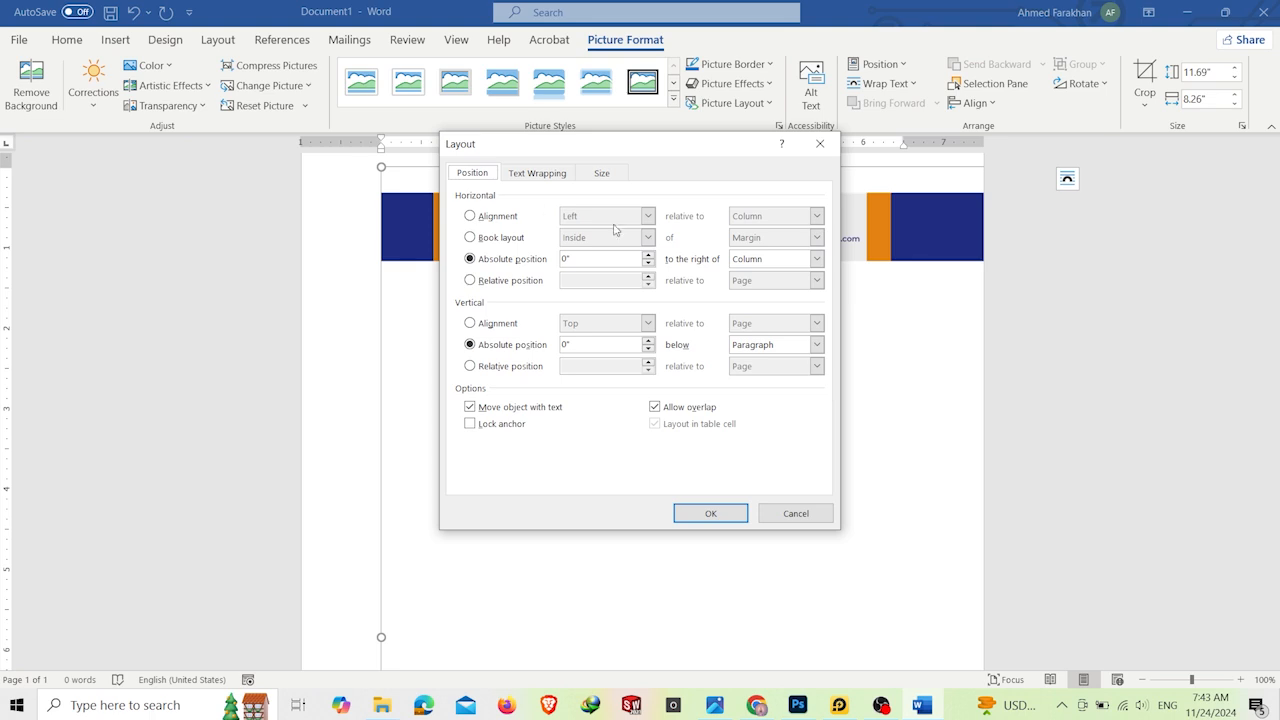
click(497, 217)
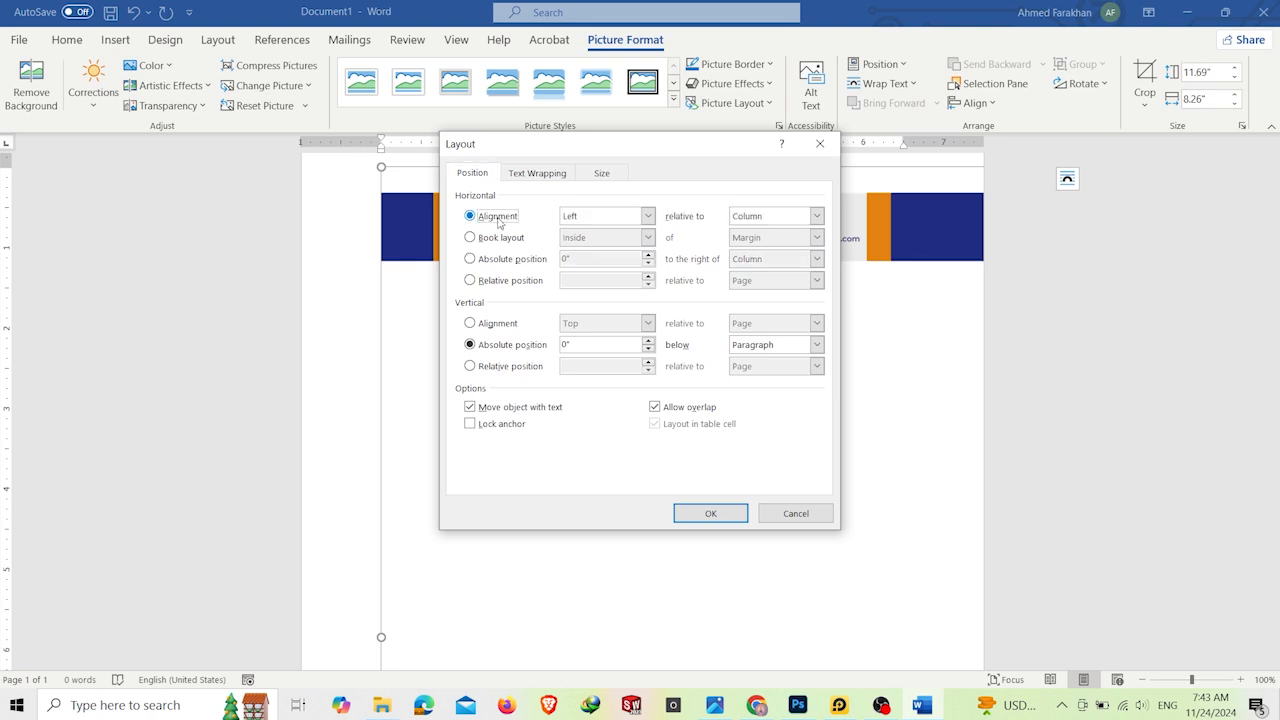
click(625, 223)
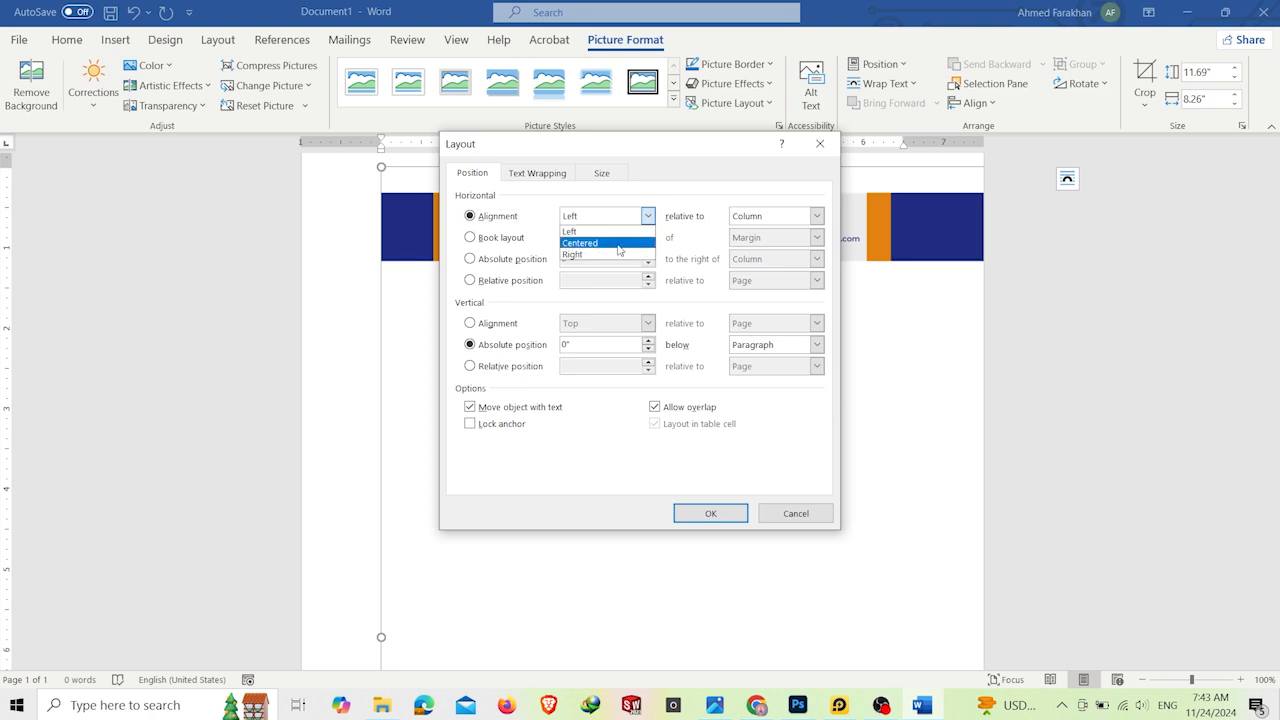
click(635, 247)
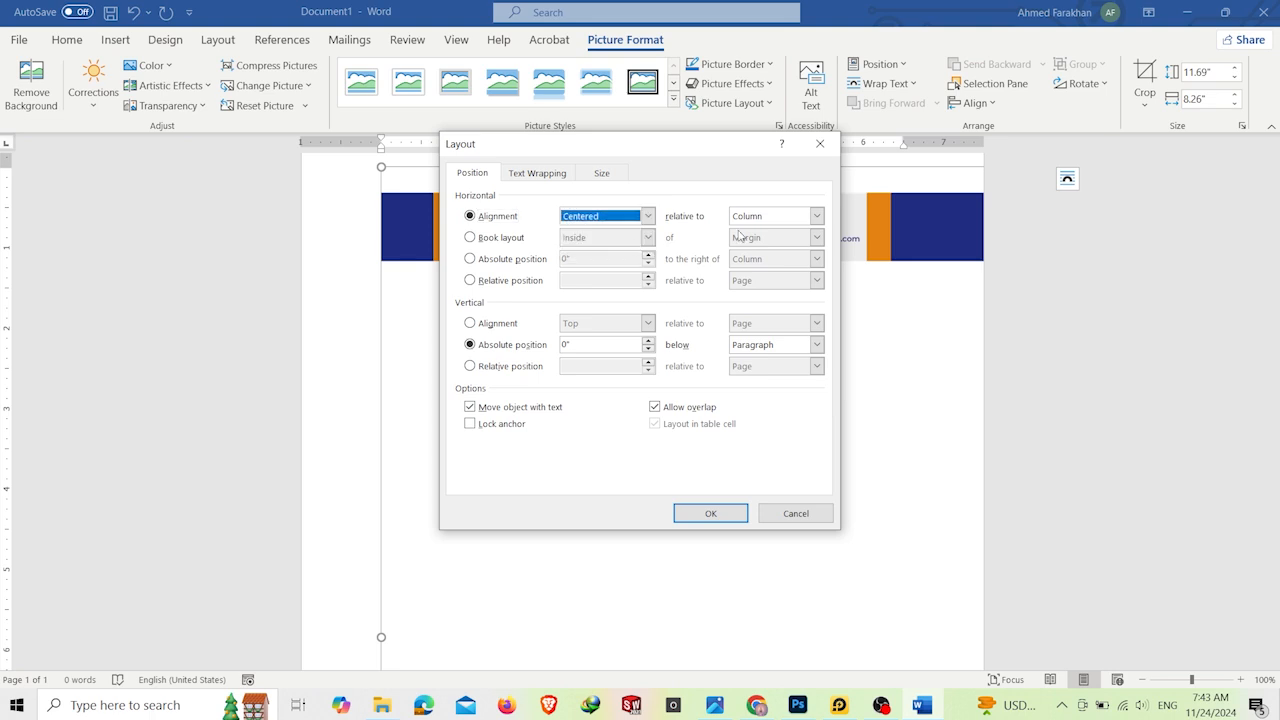
click(785, 222)
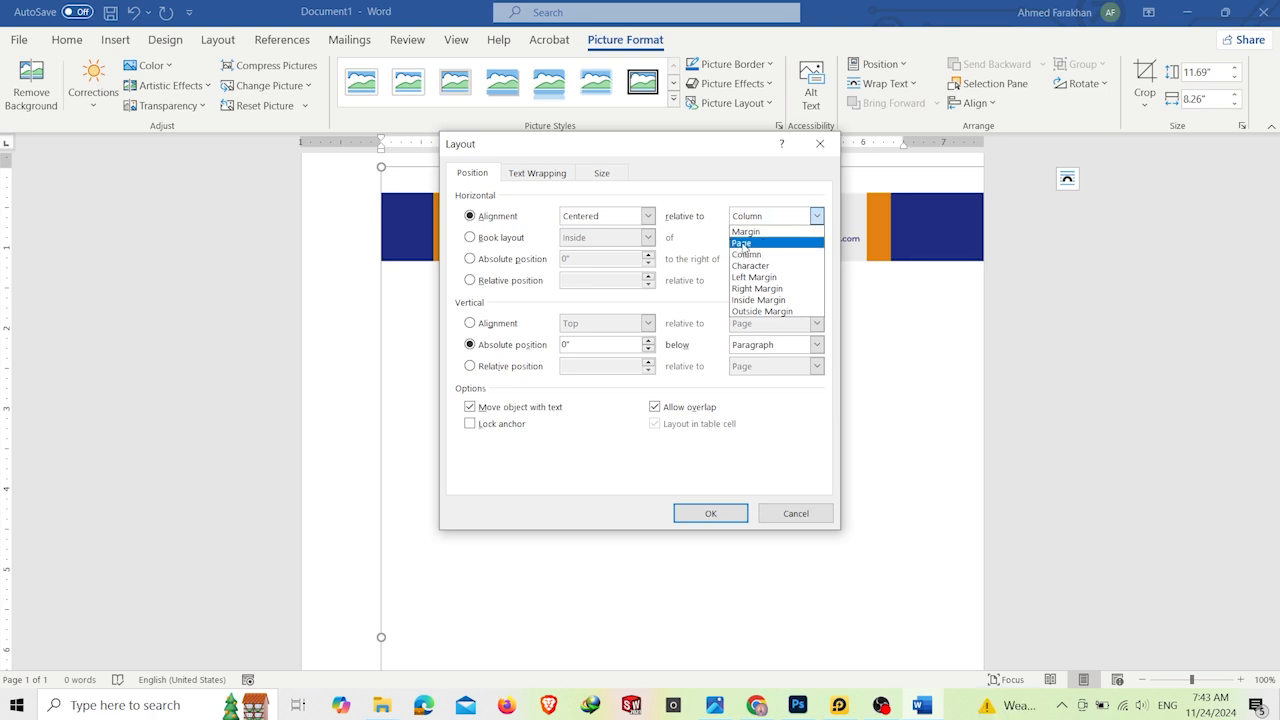
click(743, 246)
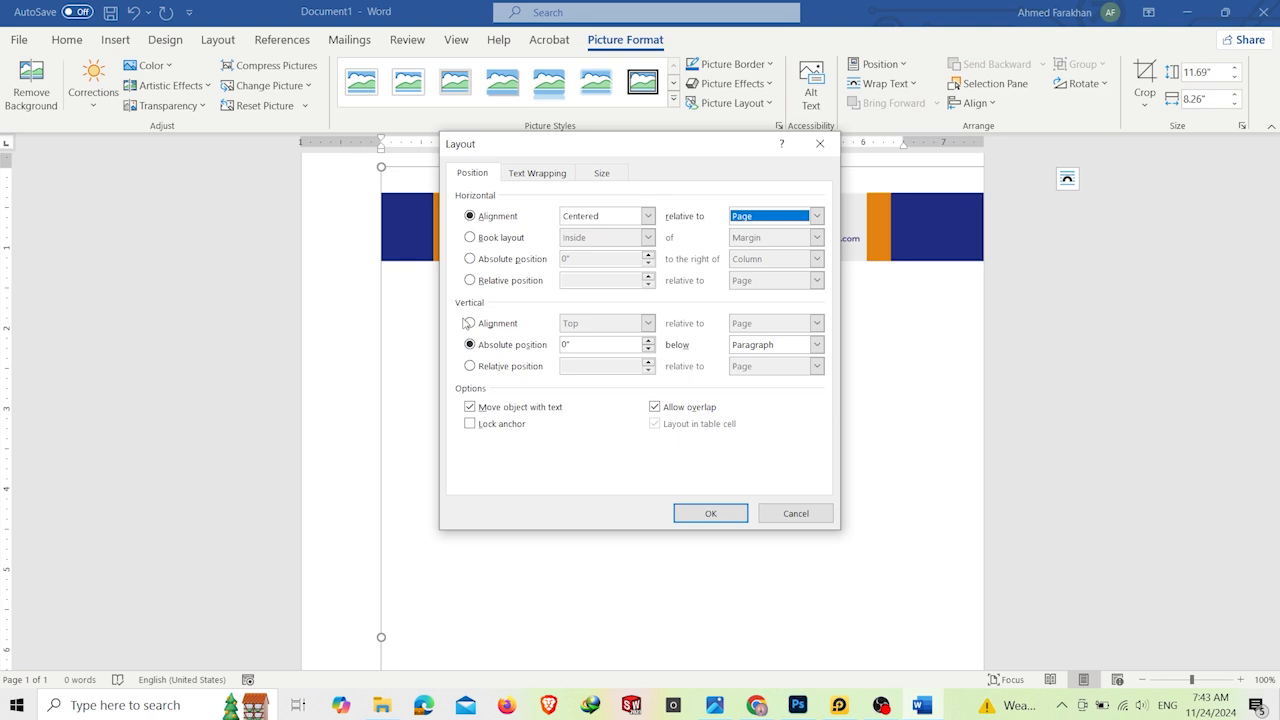
Step: Align the picture vertically to Top relative to the Page, lock its anchor and apply the layout settings
click(513, 326)
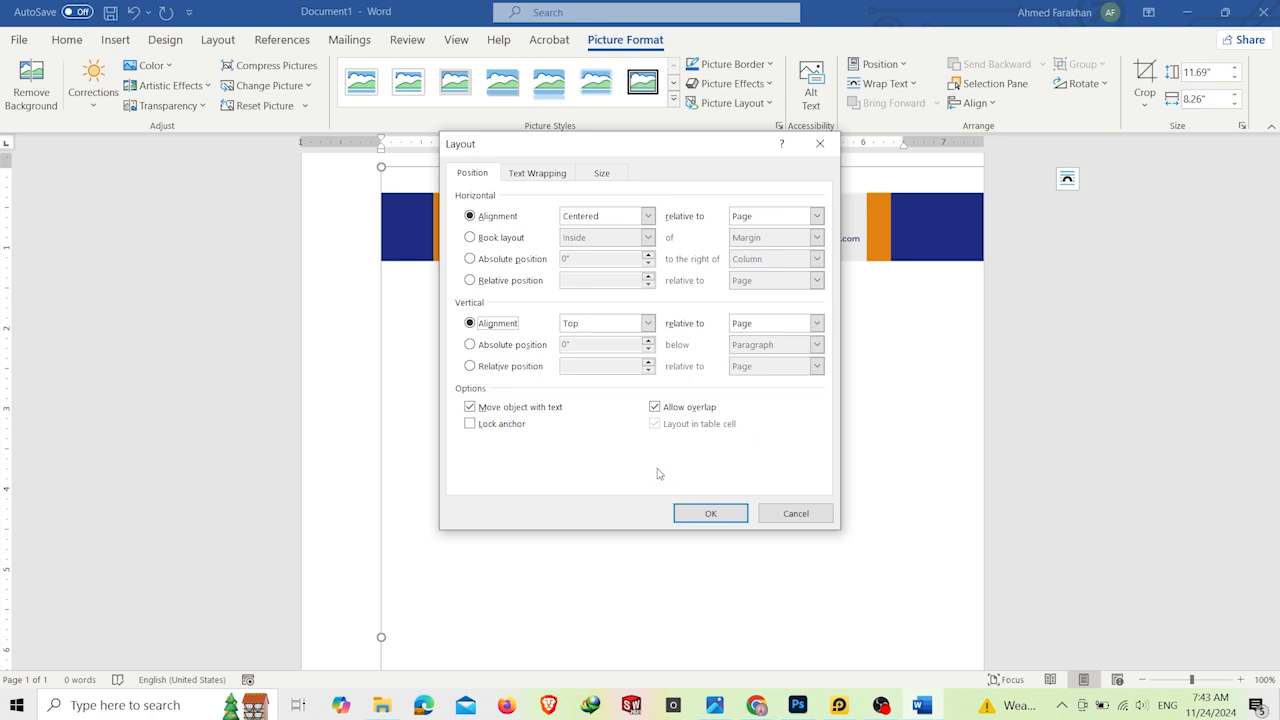
click(494, 425)
click(710, 513)
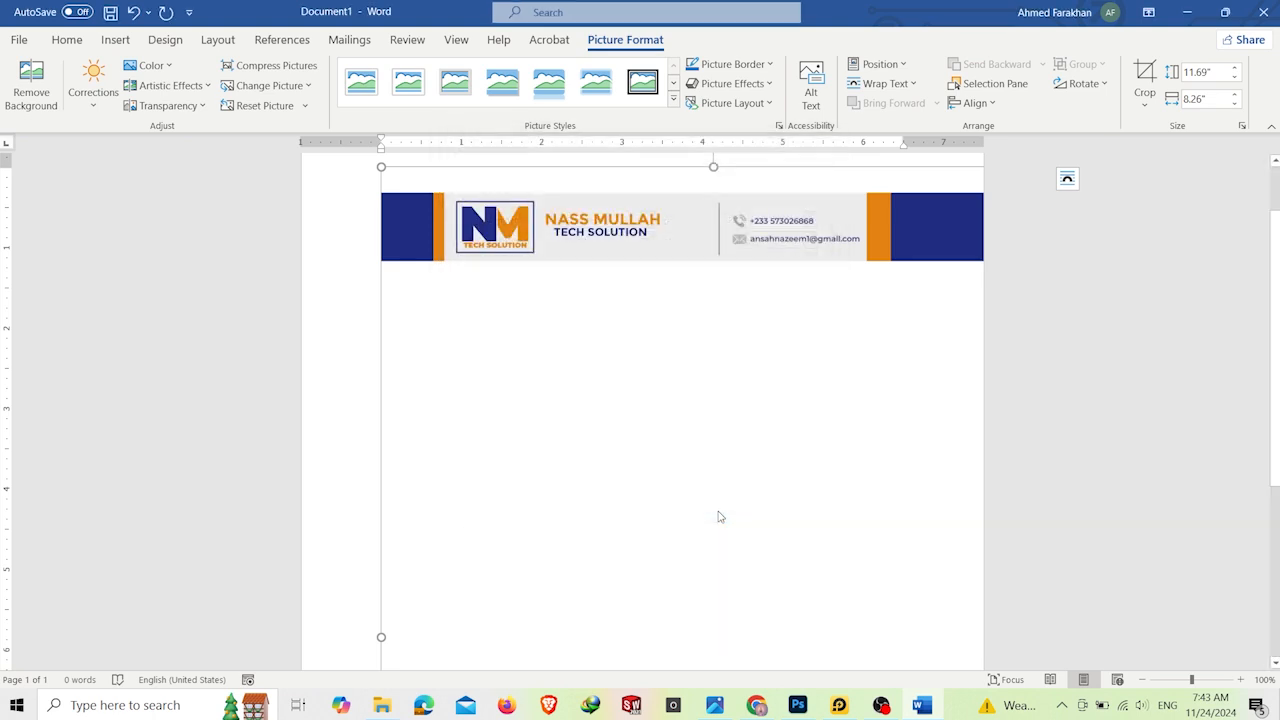
Step: Change the document's paper size to A4 (8.27" x 11.69") and check the letterhead down to the footer
scroll(717, 452, up, 1)
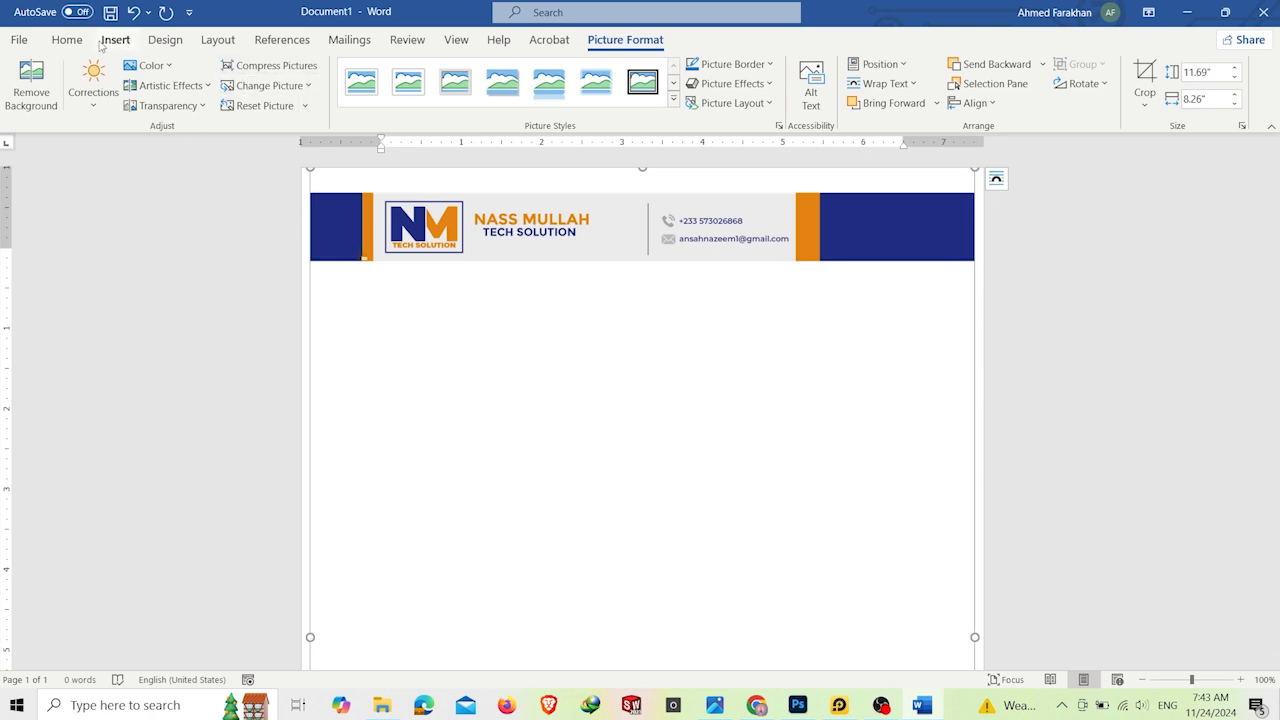
click(216, 45)
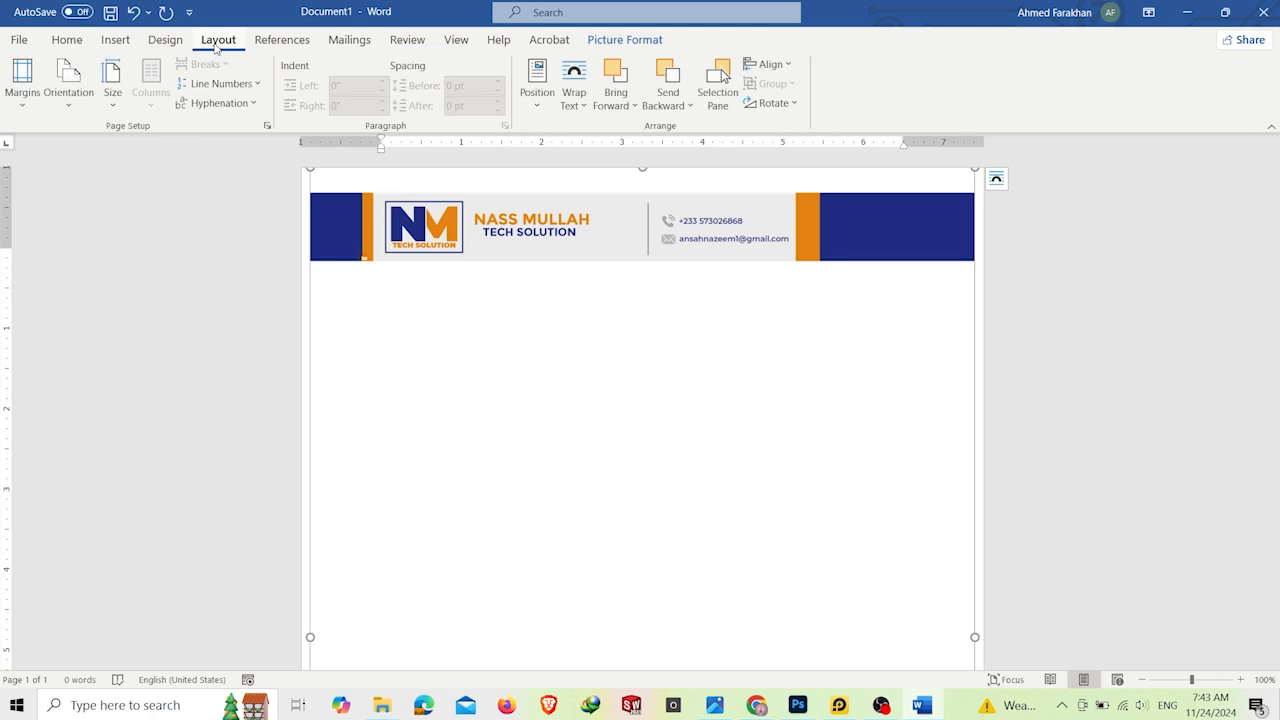
click(113, 117)
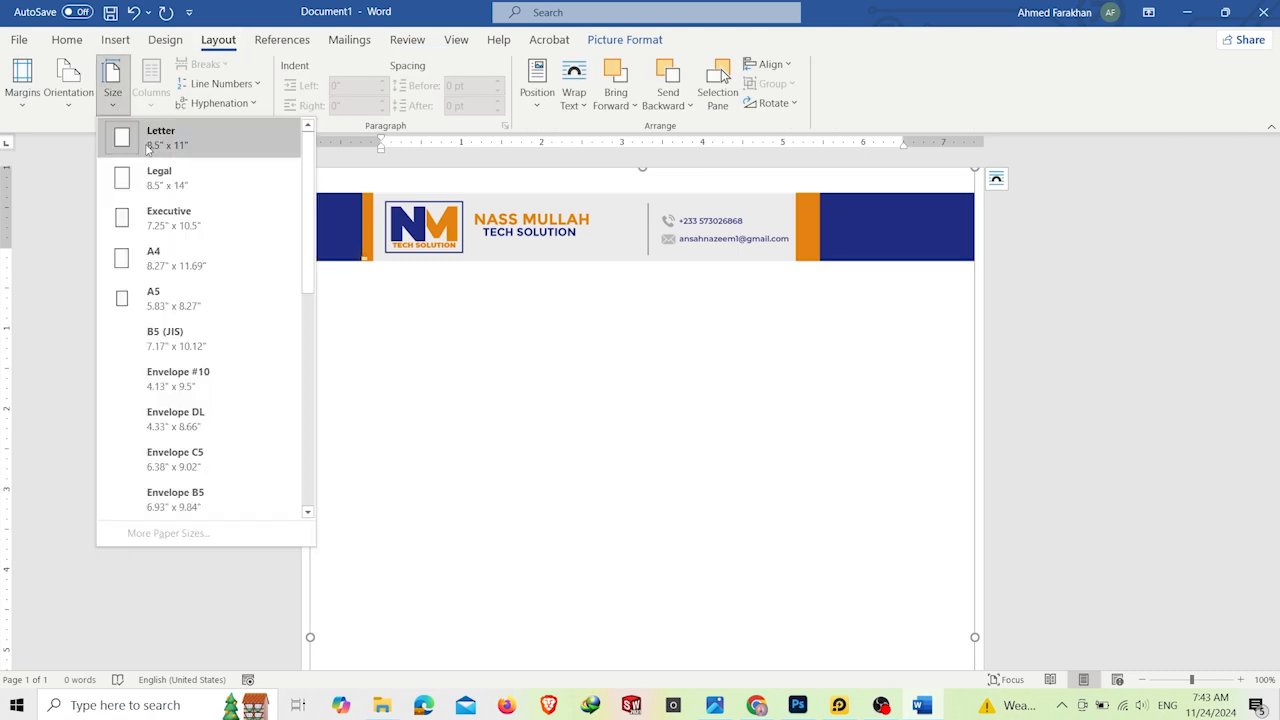
click(240, 270)
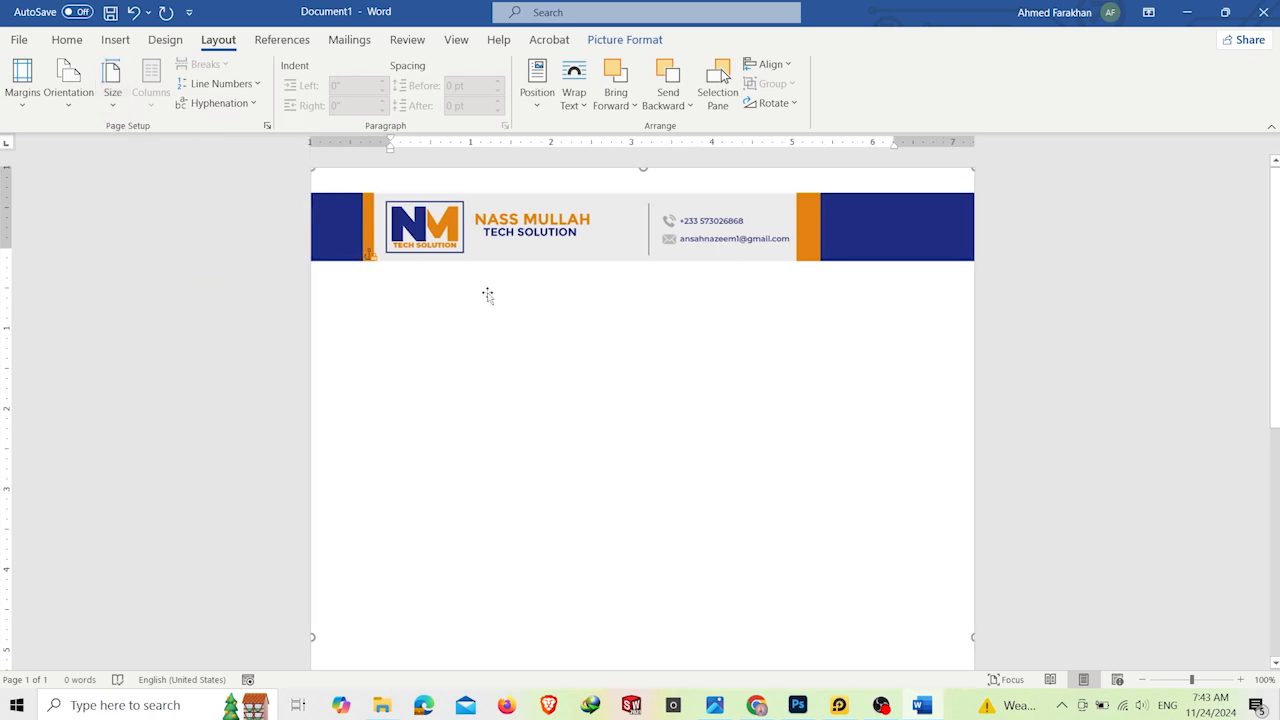
scroll(487, 295, down, 5)
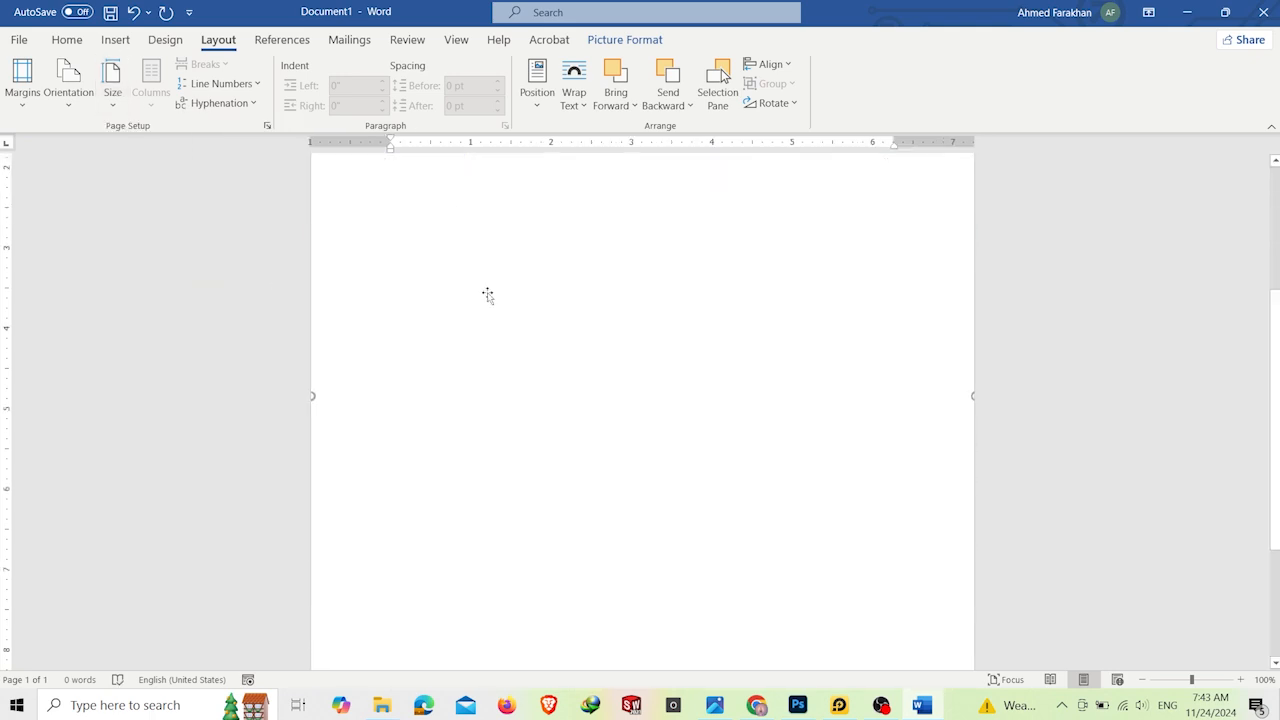
scroll(512, 356, up, 5)
Step: Write "IF THE VIDEO WAS HELPFUL .... DON'T FORGET TO LIKE AND SUBSCRIBE" in the body, one blank line below the header banner
click(513, 357)
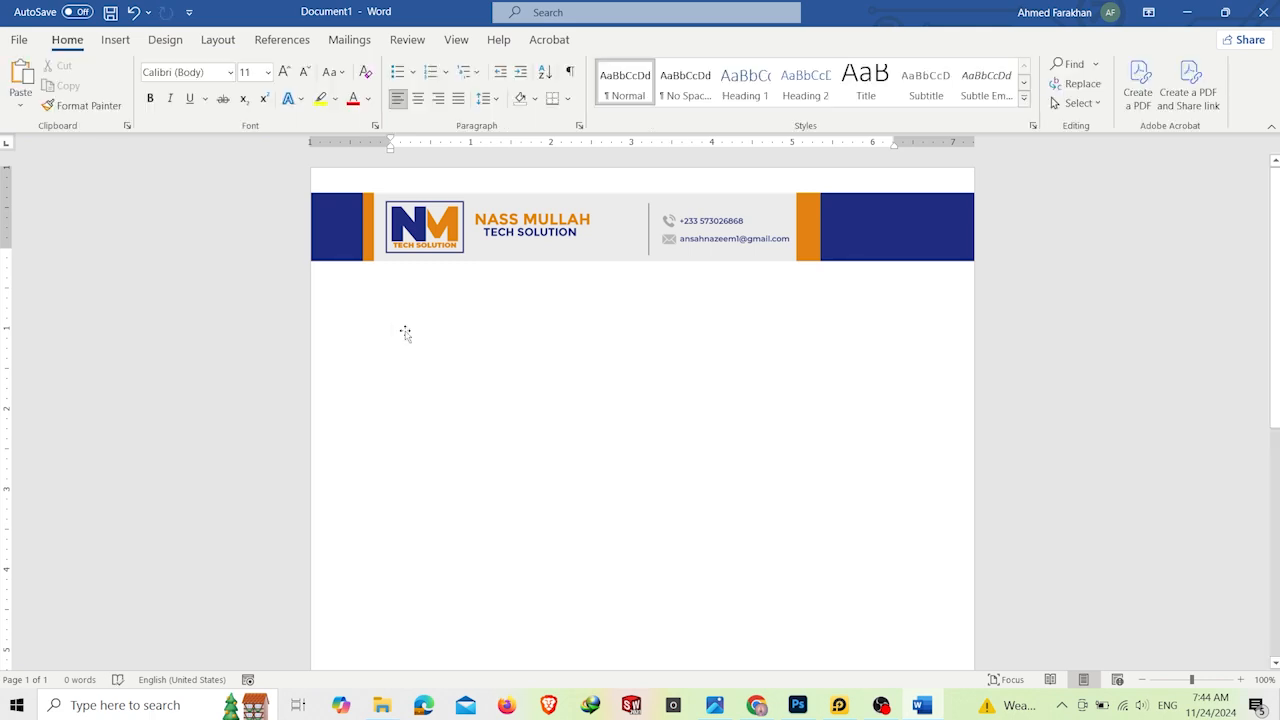
text(IF THE )
text(VIDEO WAS HELPFUL)
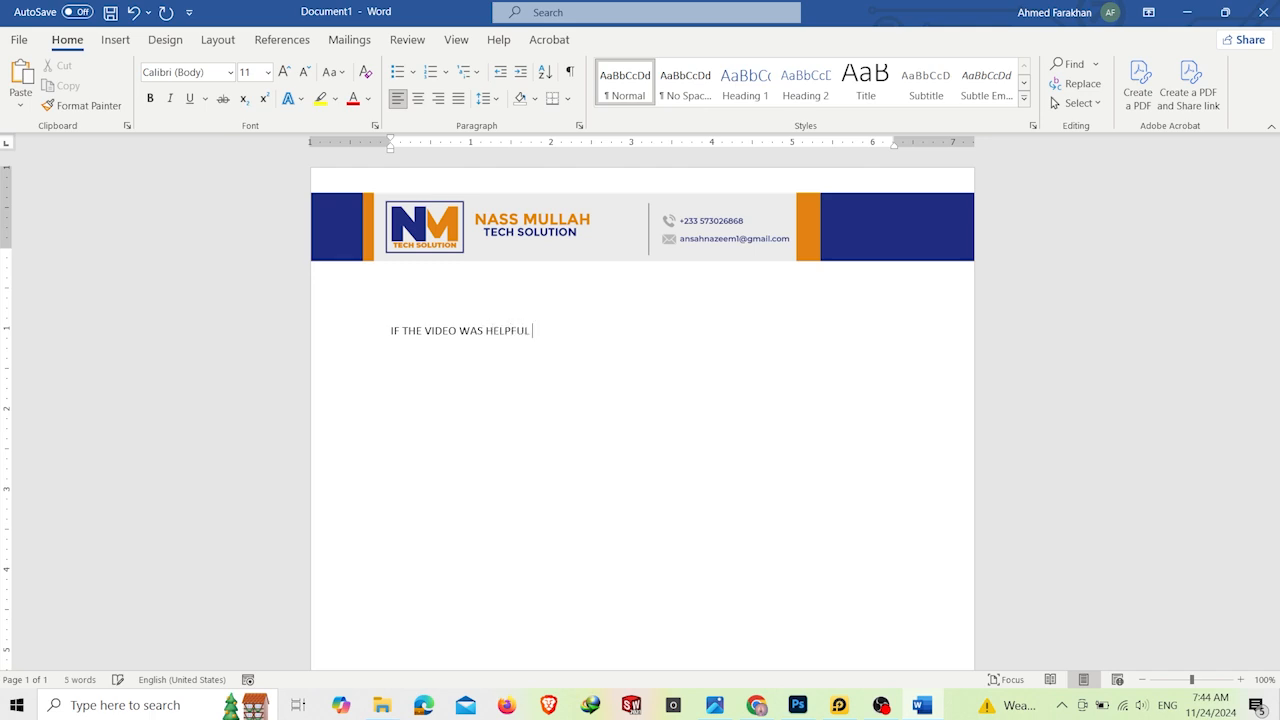
text( .... DON'T FORGET TO LI)
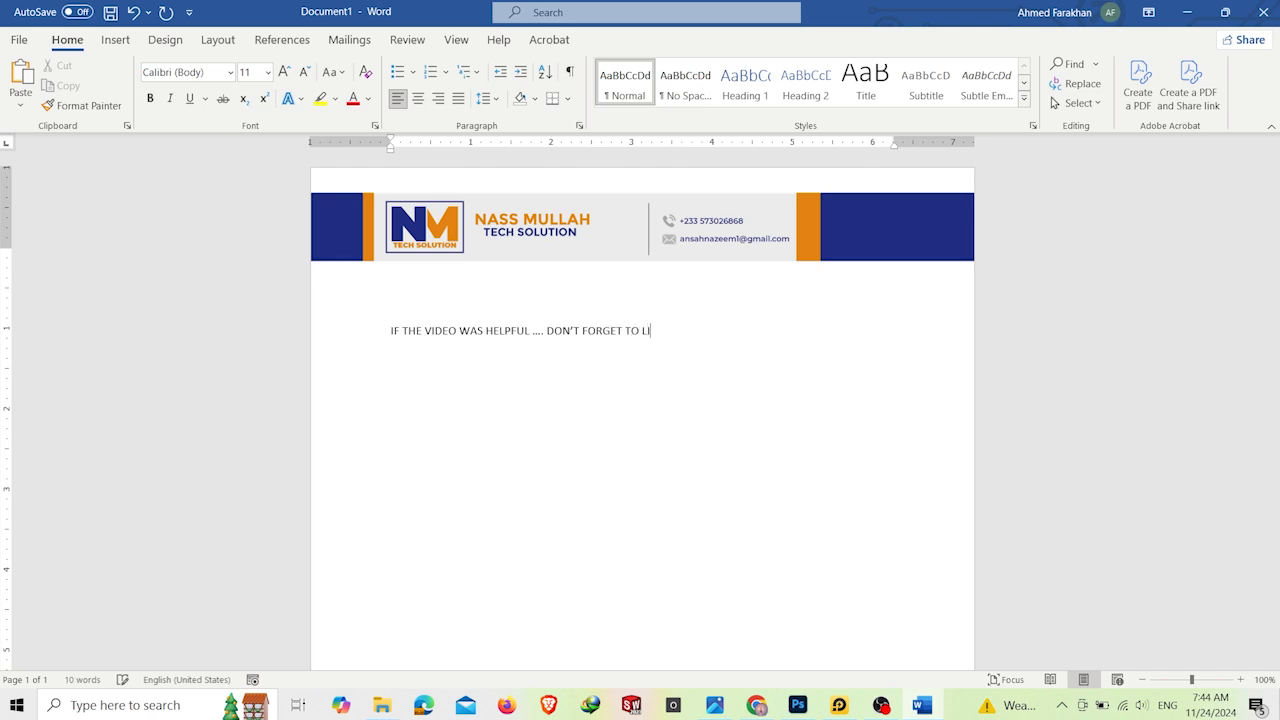
text(KE AND S)
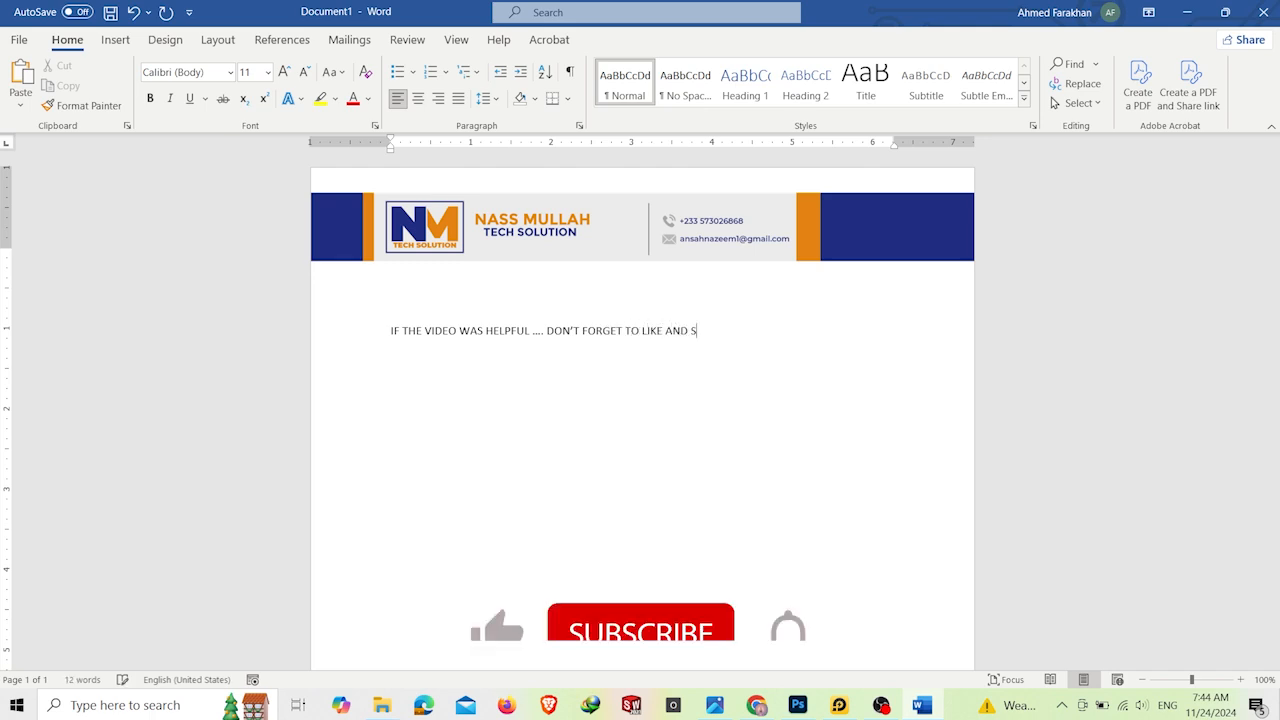
text(UBSCRIBE FO)
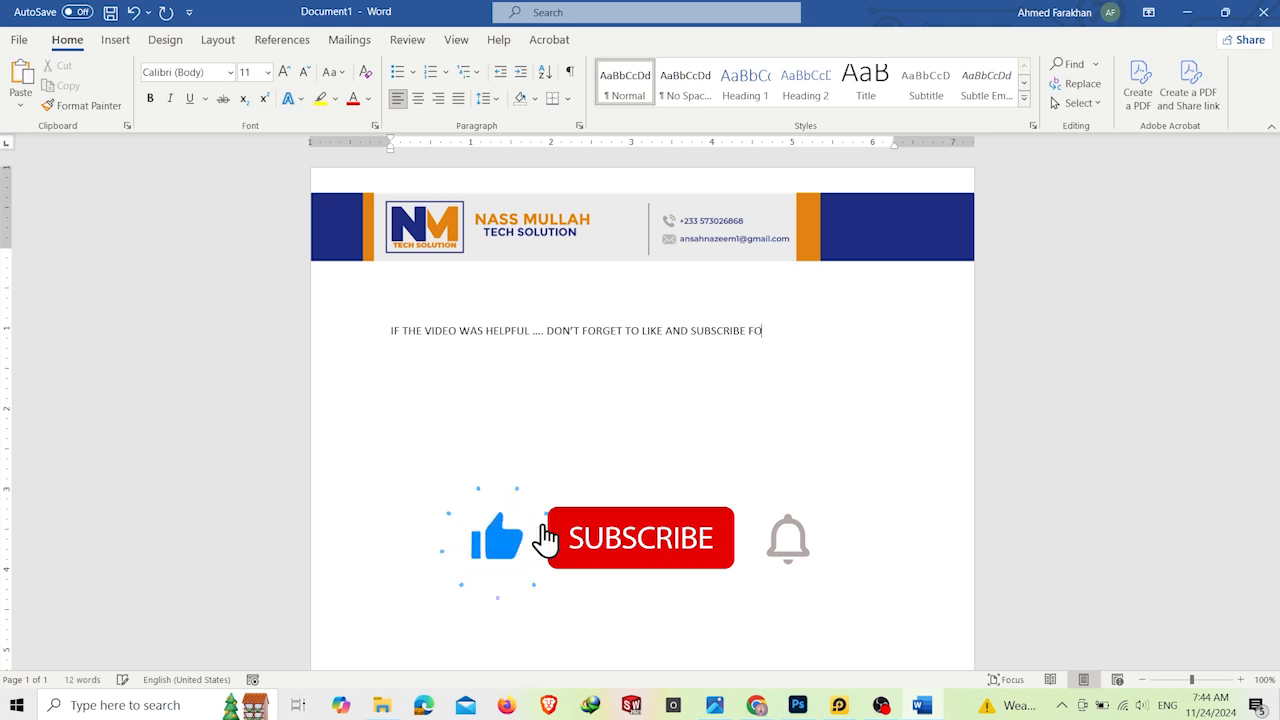
text(R MORE EASY)
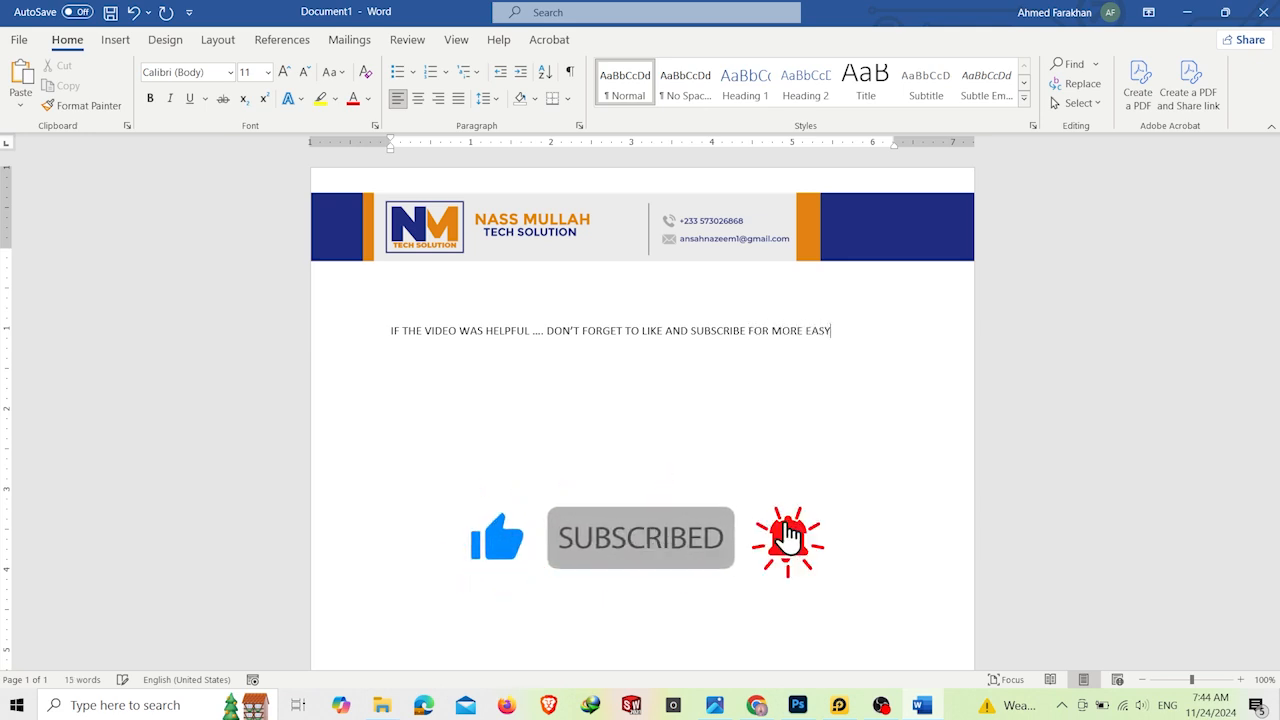
text( TOO FOLLO)
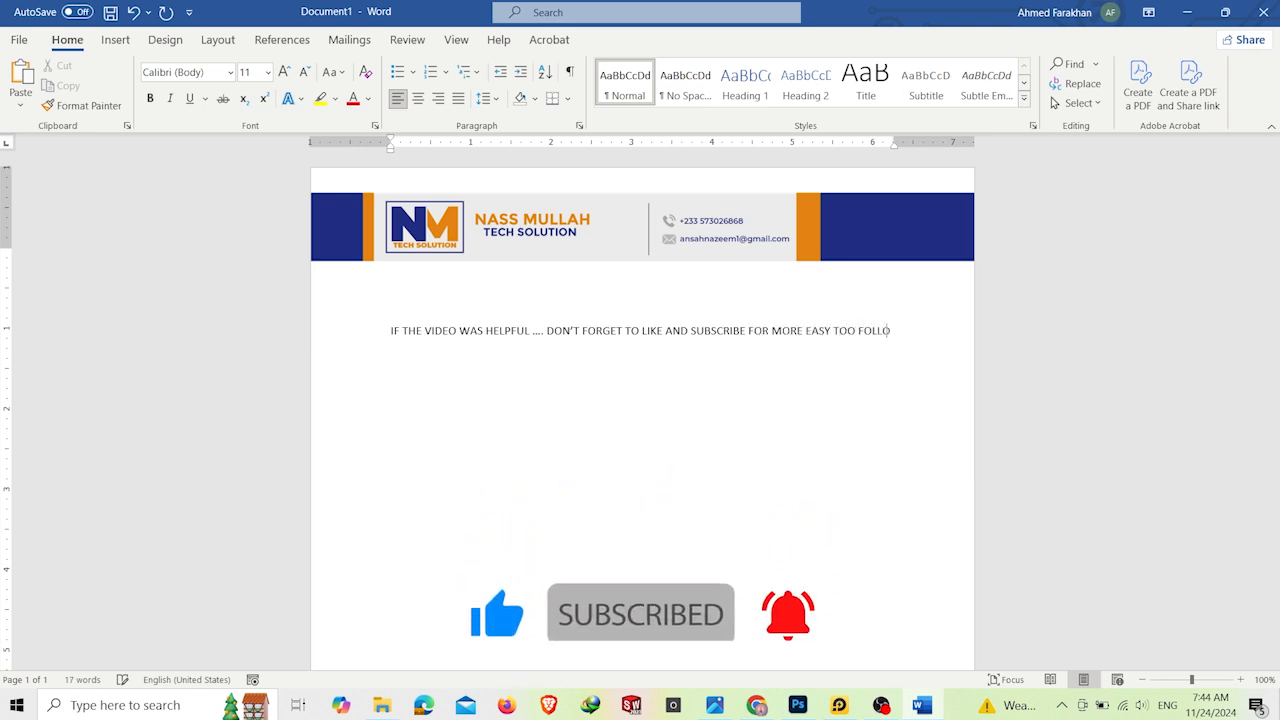
text(W TUT)
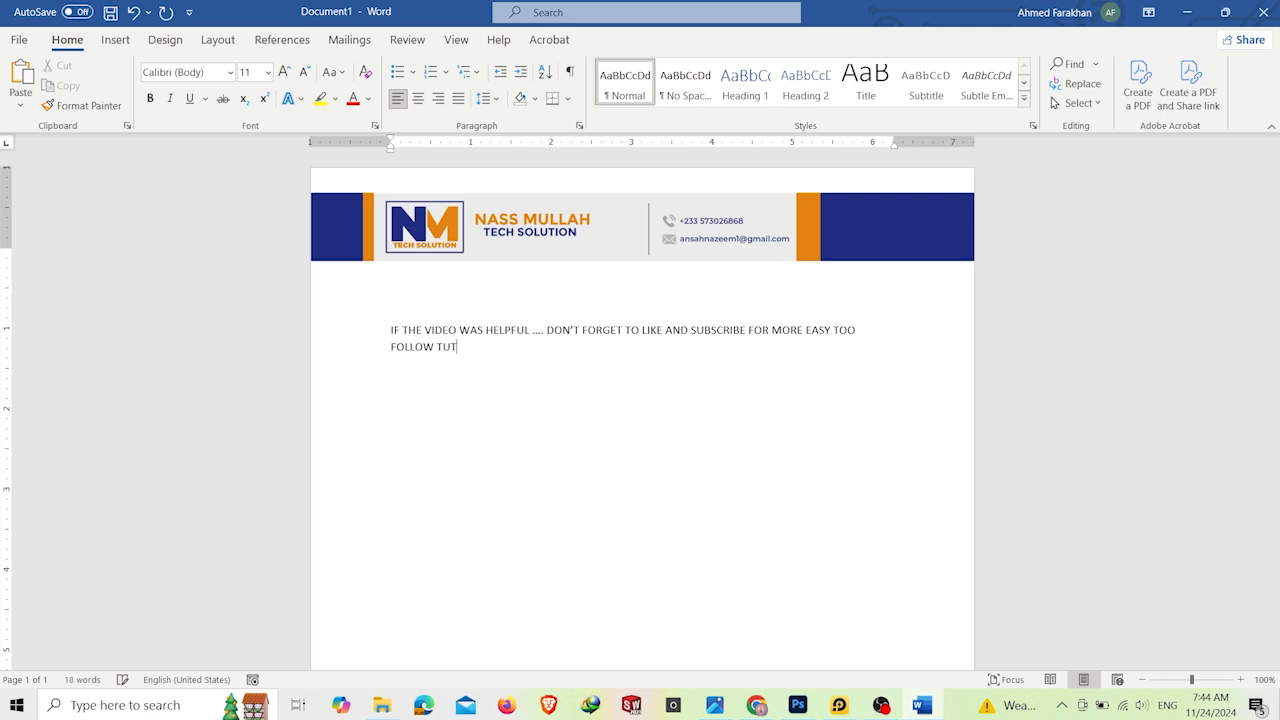
text(ORIALS LIKE THIS . Love )
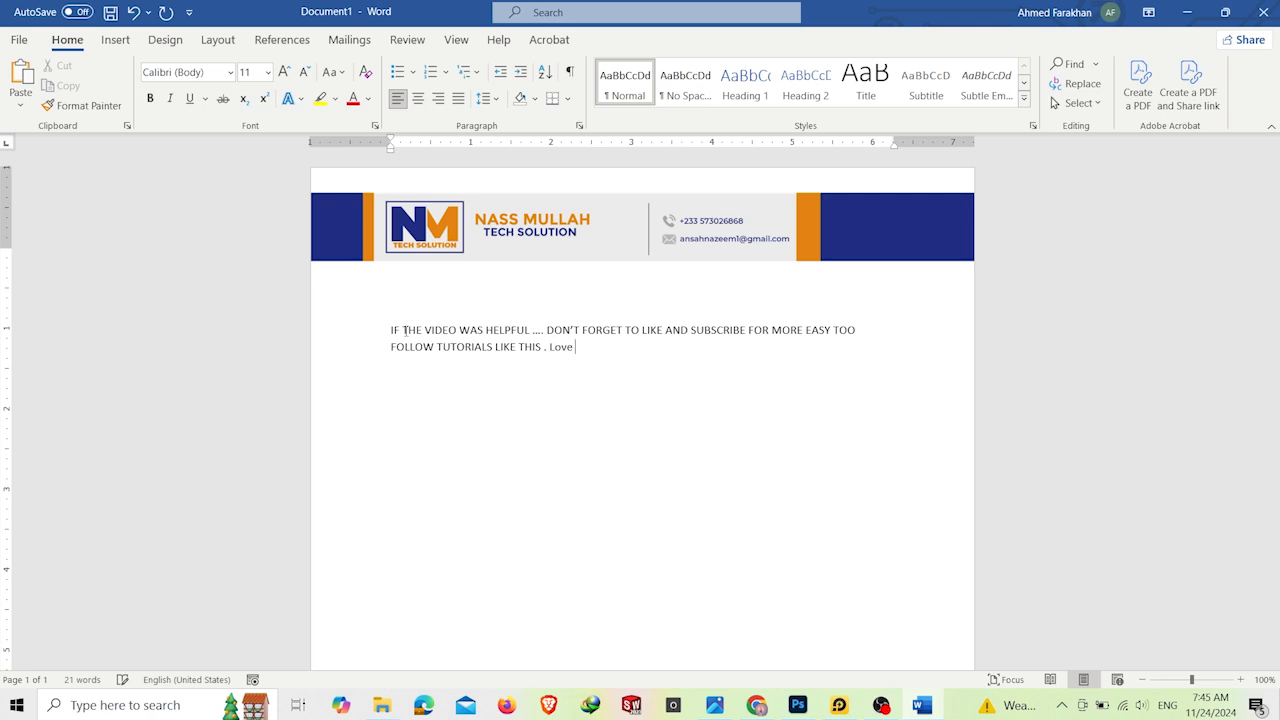
text(you and see you in the Next Video)
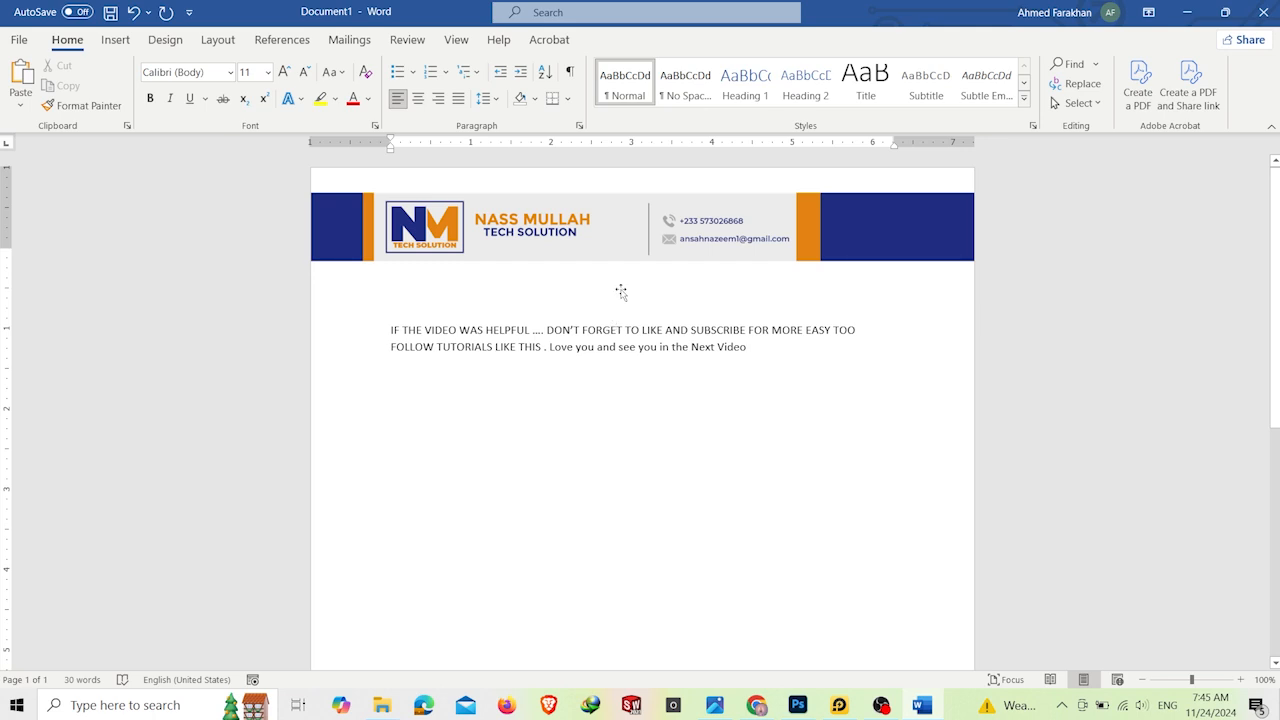
Step: Start saving the document under a new name and set the NASS MULLAH folder on the Desktop as its location
click(25, 39)
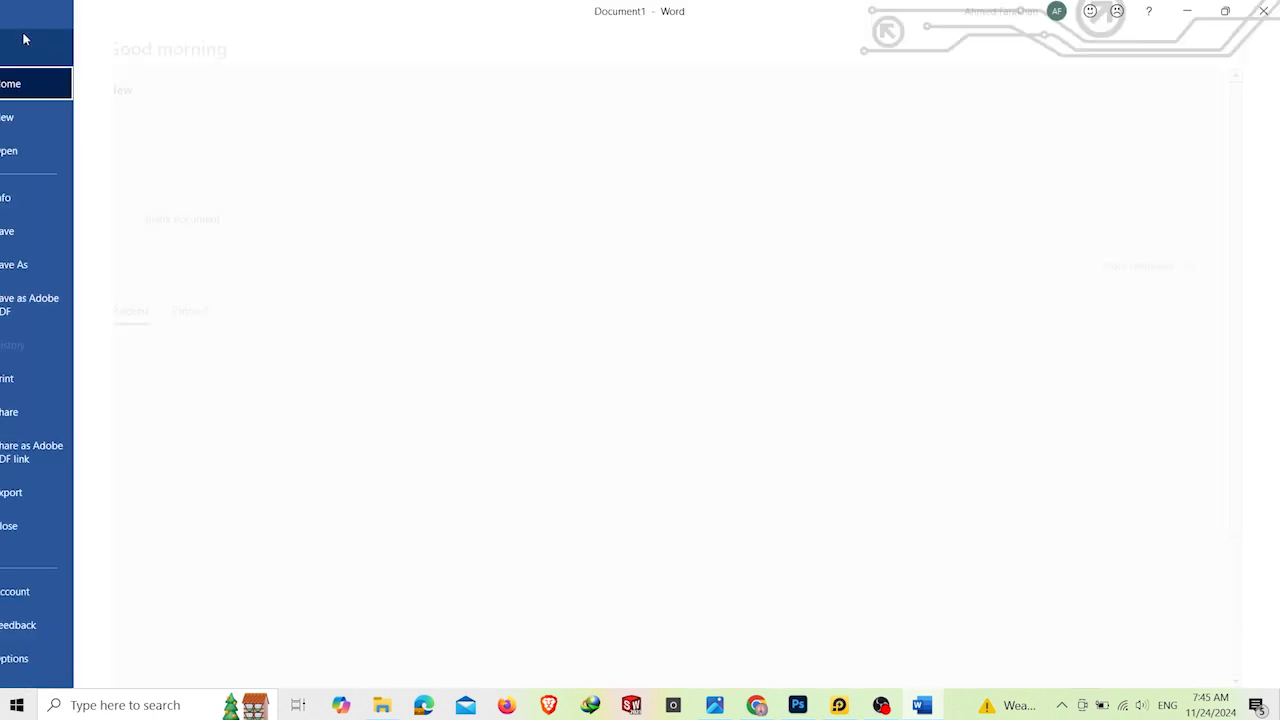
click(28, 268)
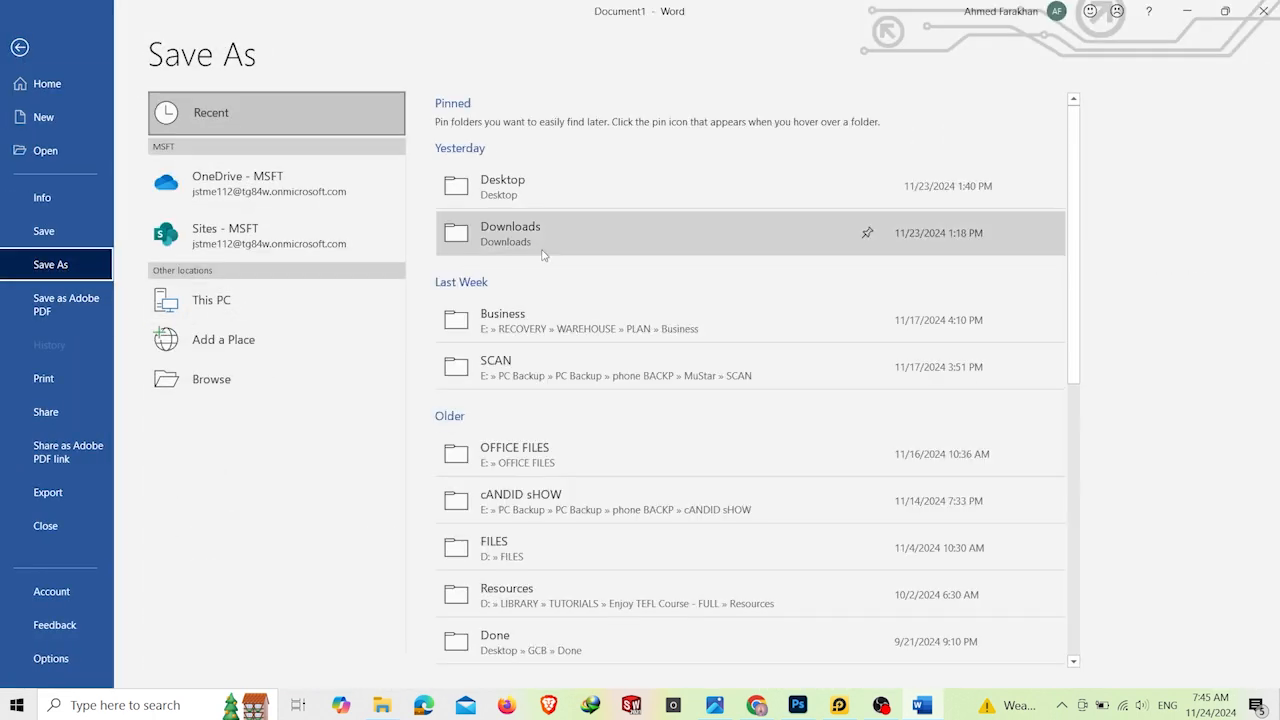
click(238, 385)
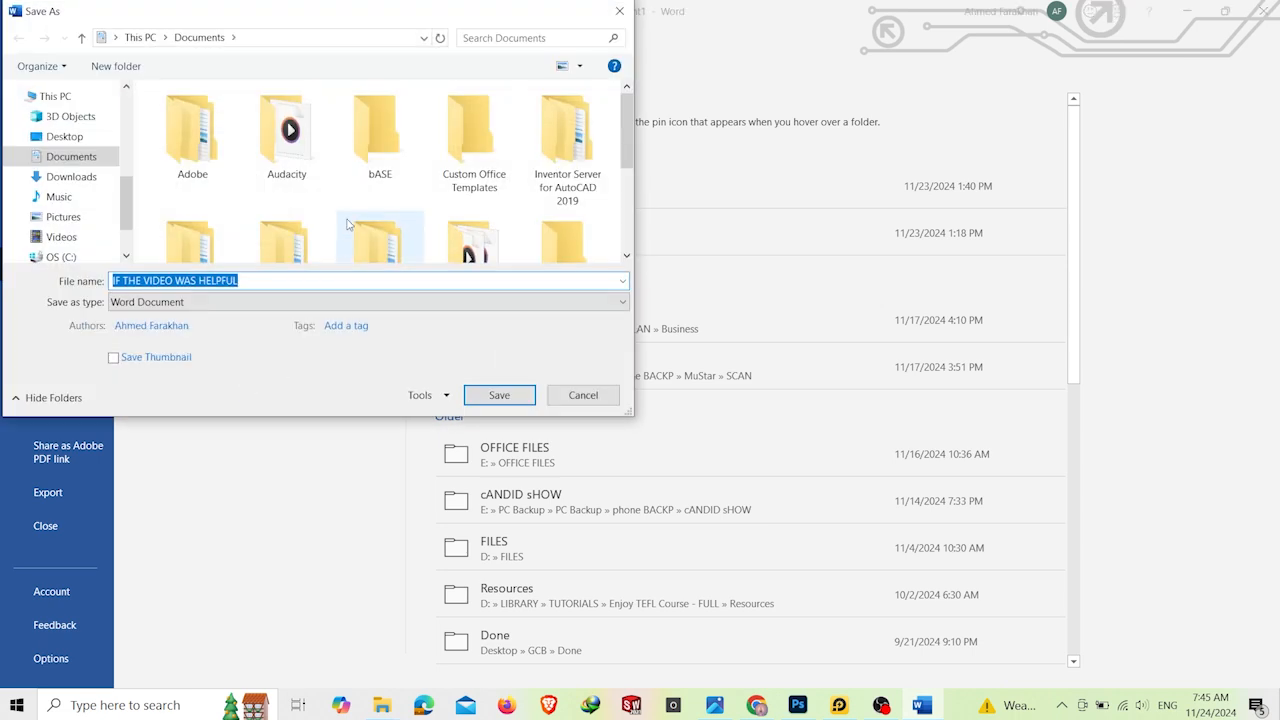
scroll(347, 224, down, 3)
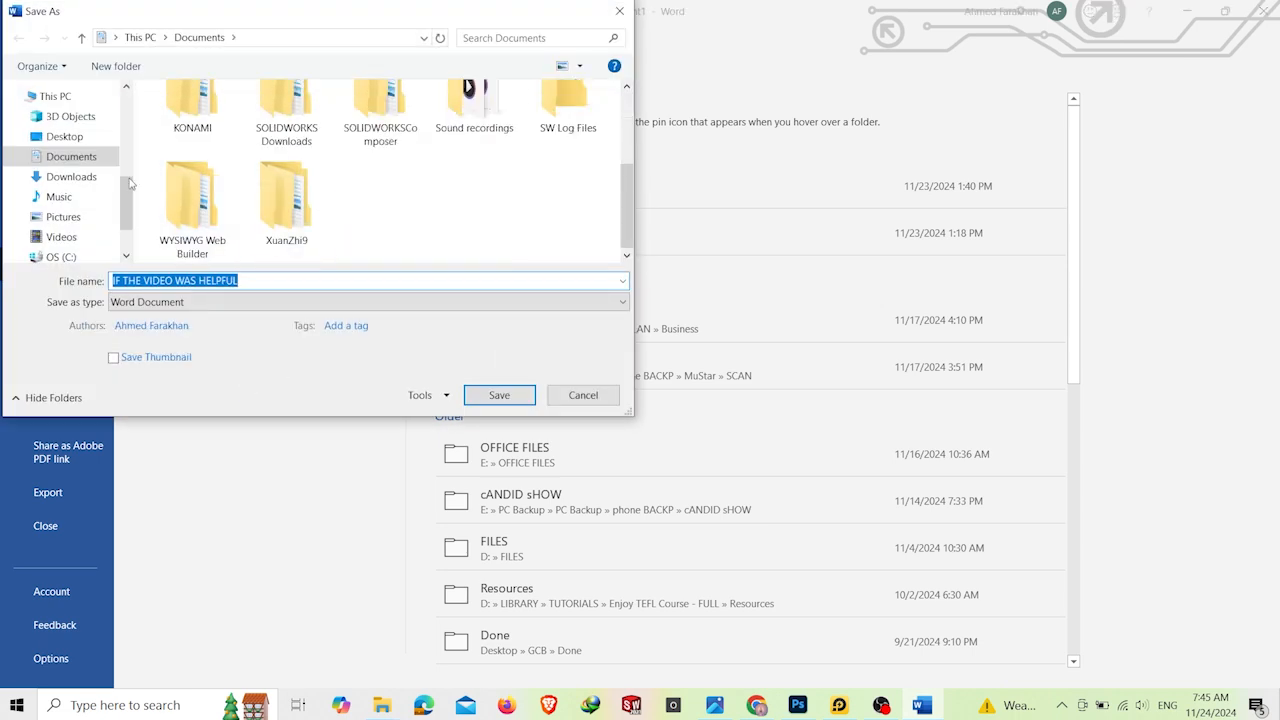
click(64, 136)
scroll(406, 155, down, 1)
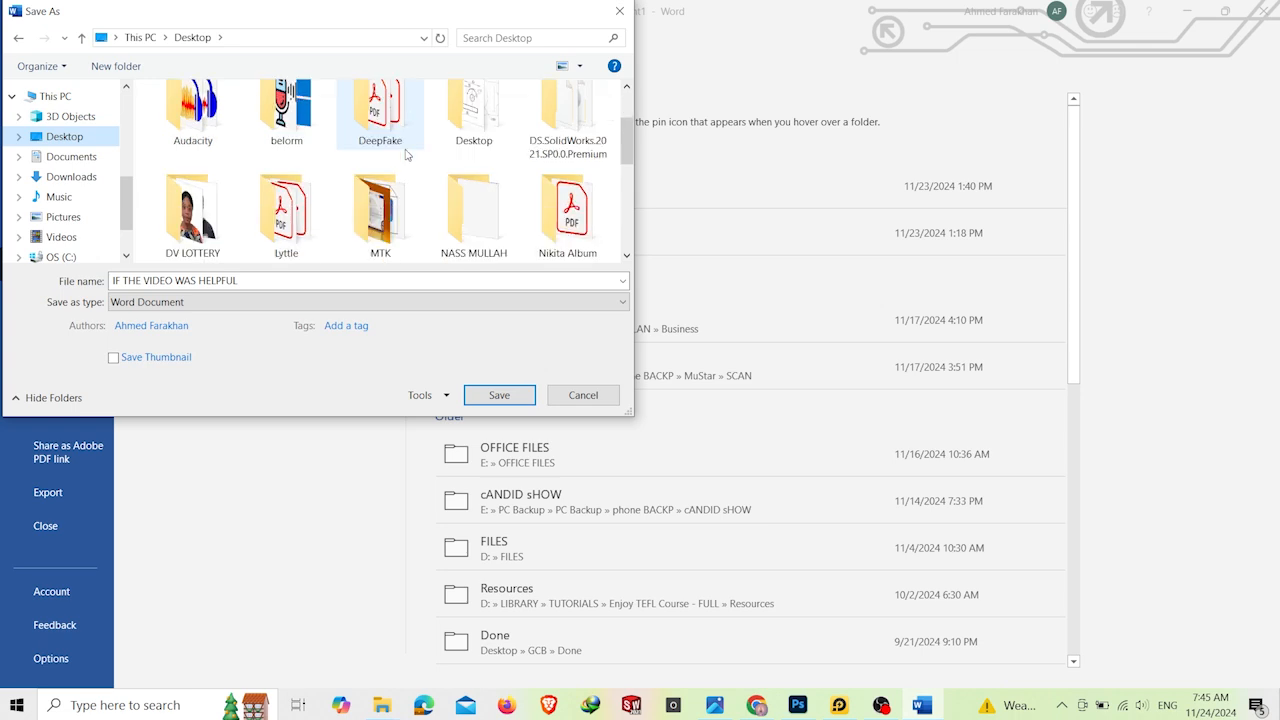
double_click(480, 205)
Step: Name the file "Letterhead Word" and save it as a Word Document
click(311, 287)
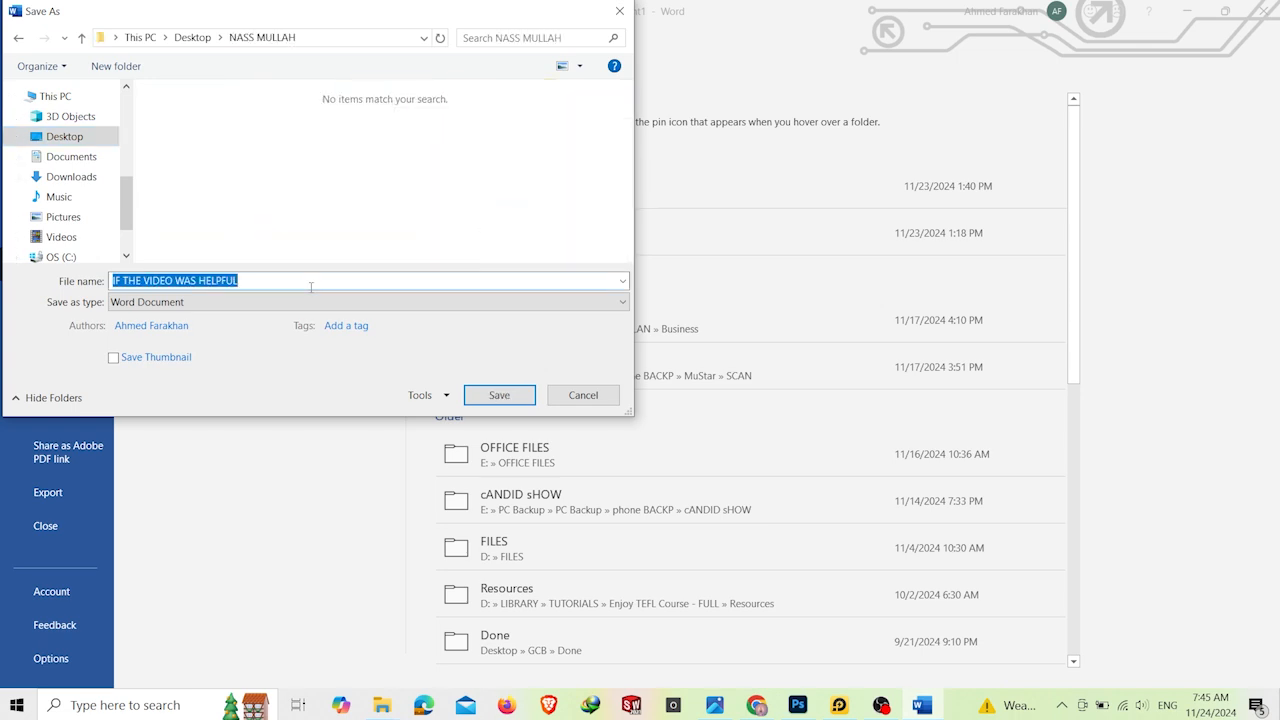
text(Letter)
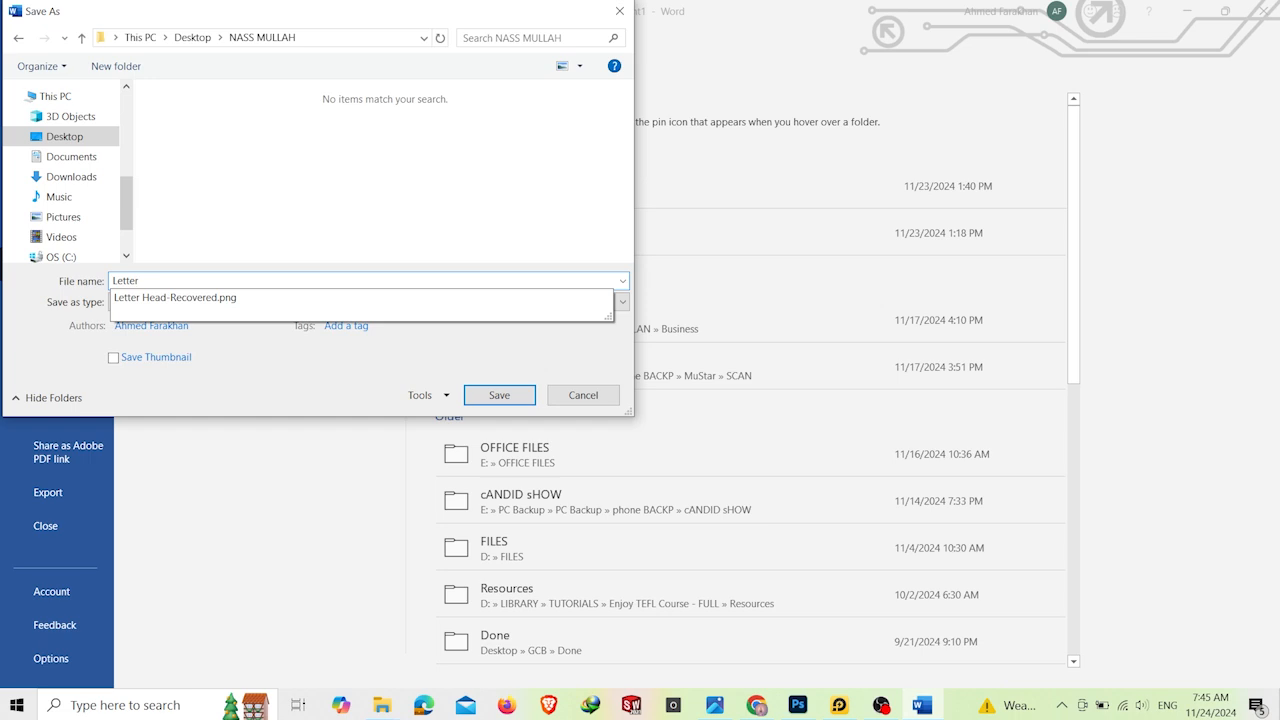
text(head Word)
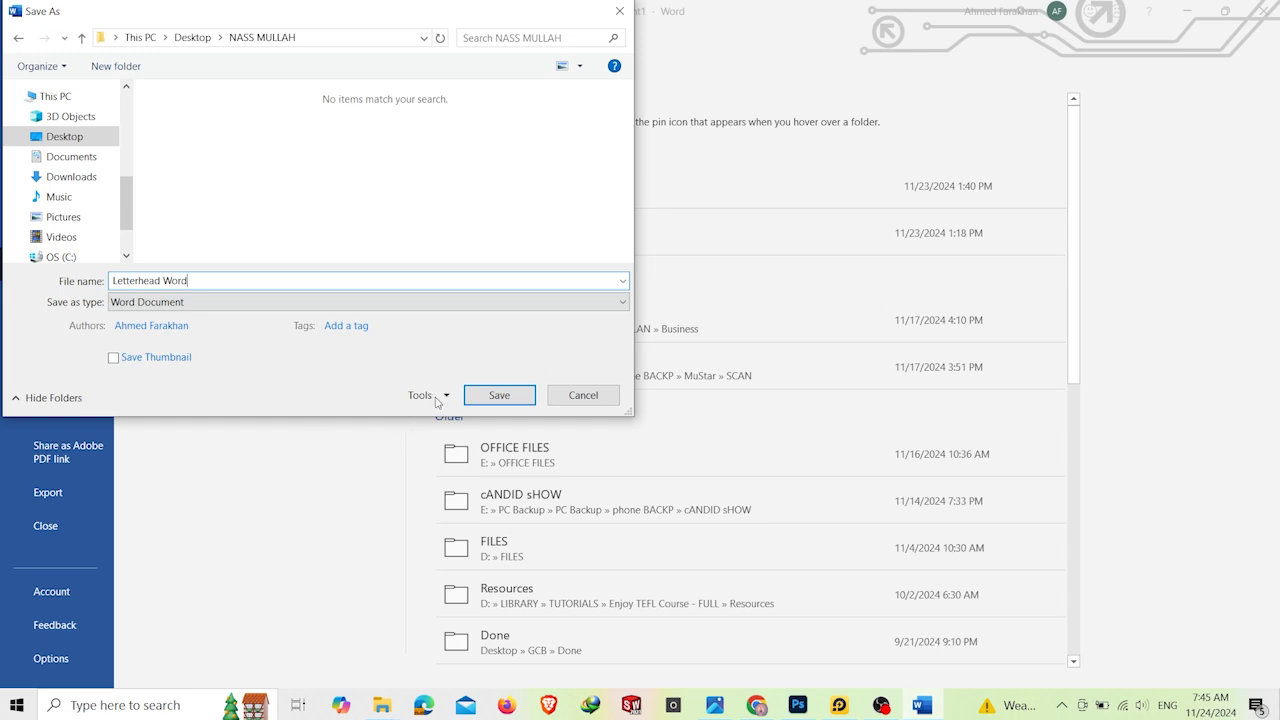
click(486, 395)
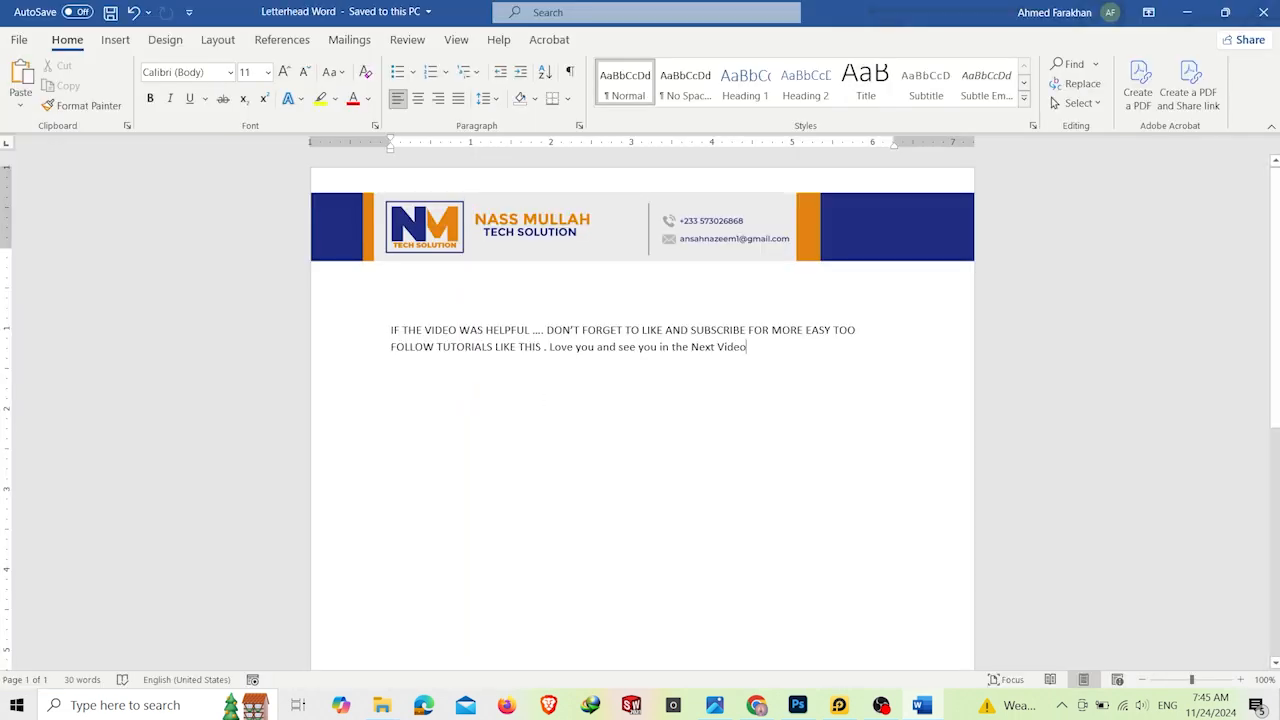
Step: Open the NASS MULLAH folder from the desktop to locate the saved file, and close the letterhead document in Word
click(1278, 708)
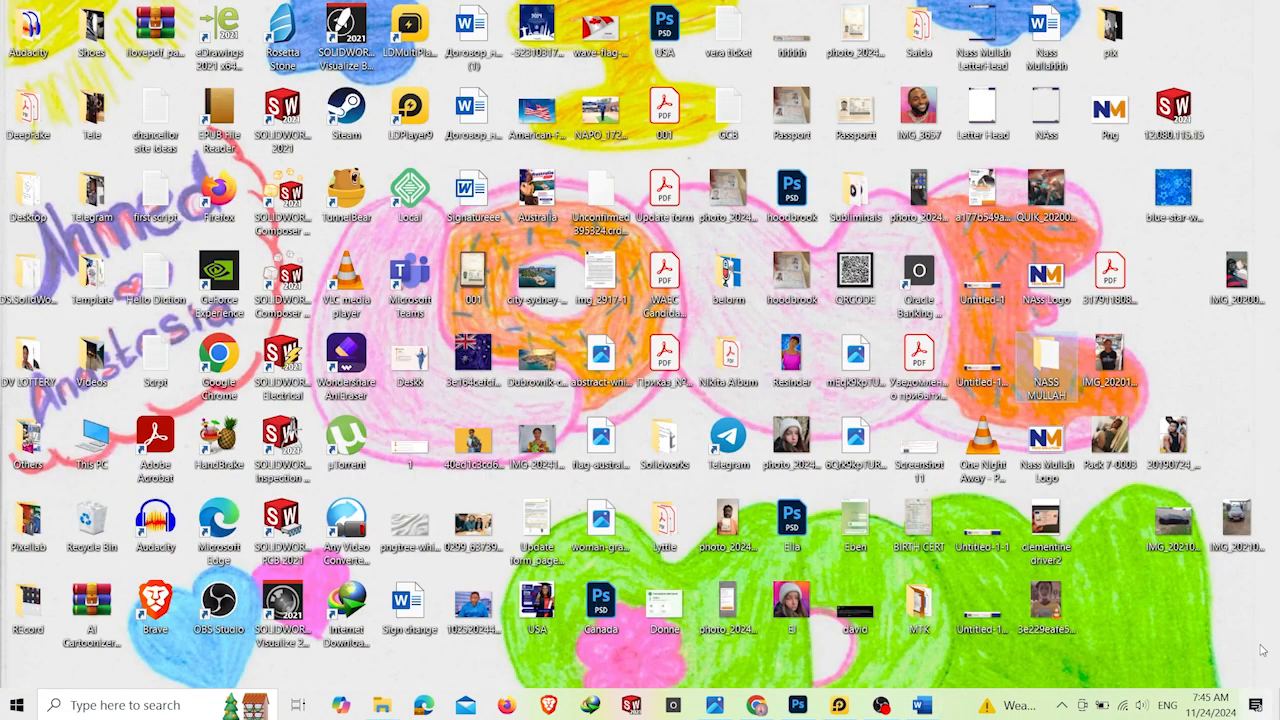
double_click(1068, 376)
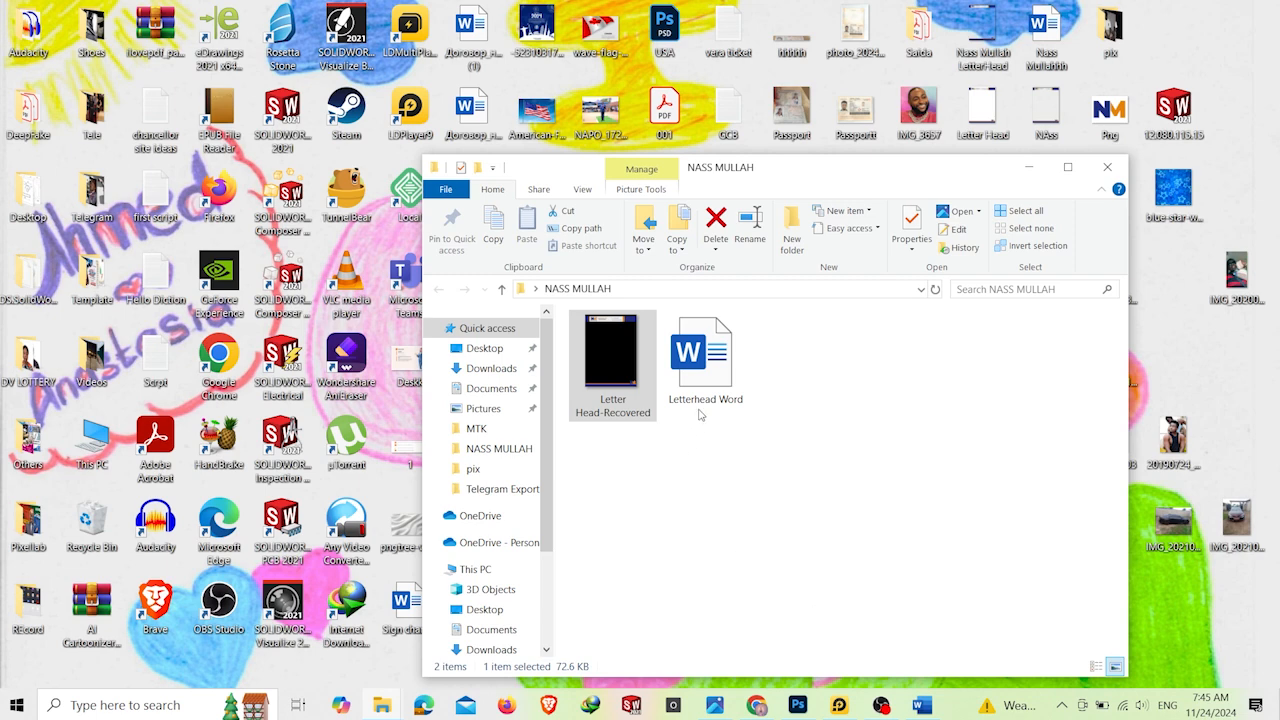
click(921, 705)
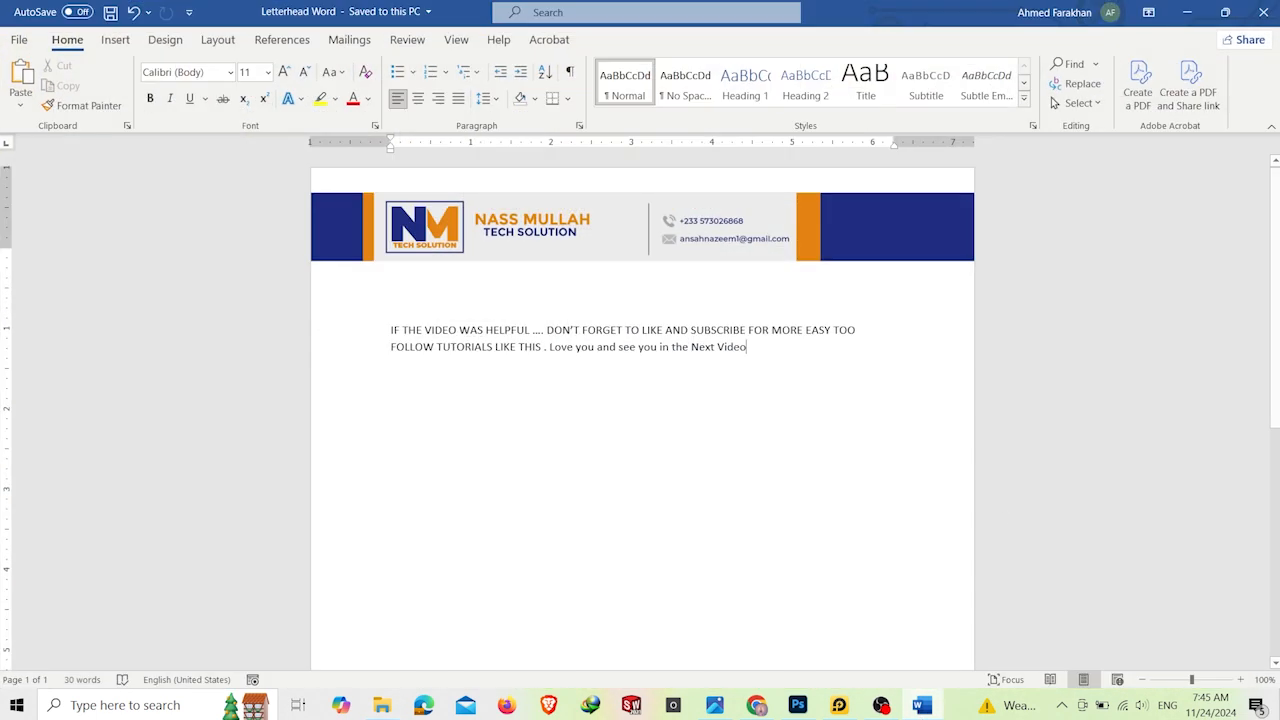
click(1270, 24)
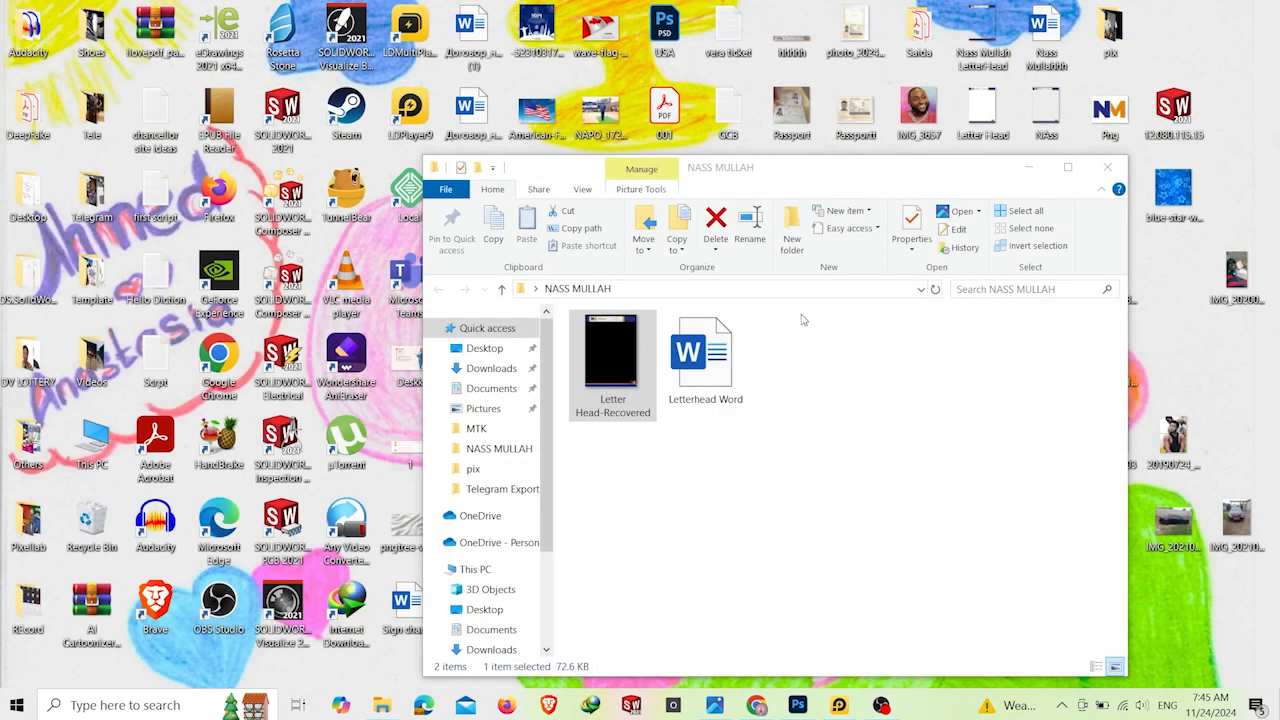
Step: Open Letterhead Word from the NASS MULLAH folder and look over the page's header and body text
double_click(738, 347)
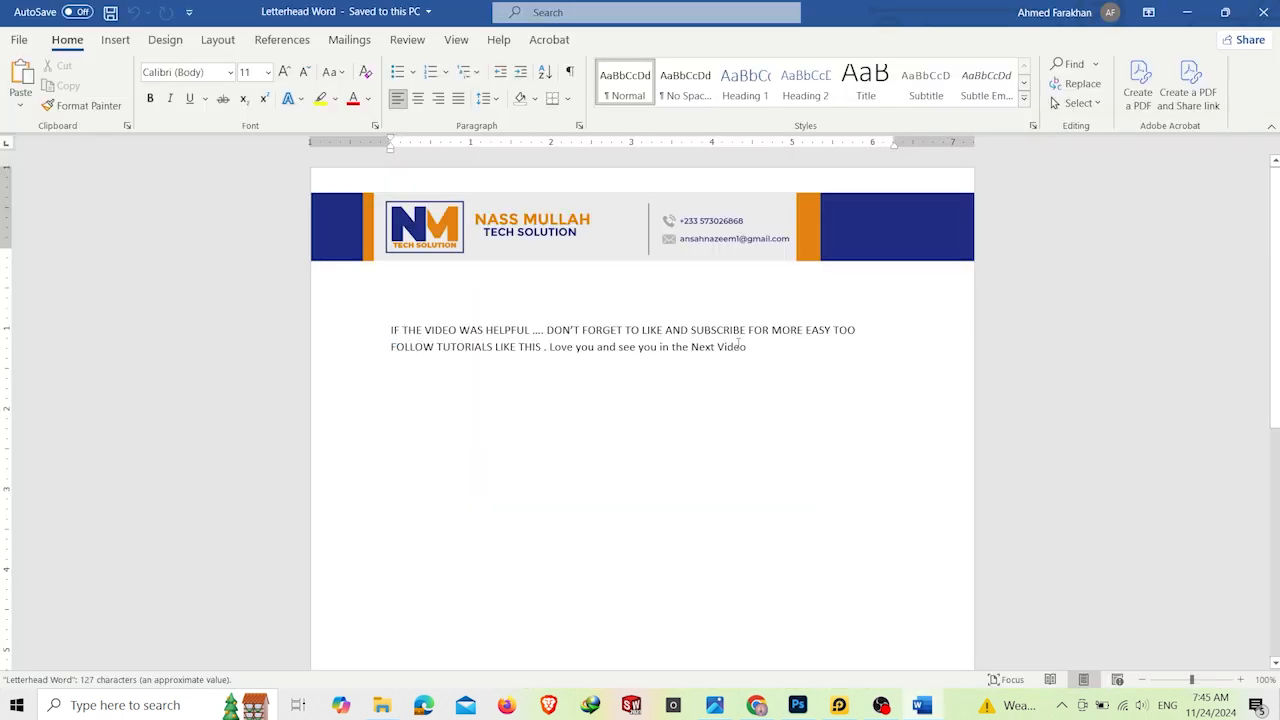
scroll(557, 323, down, 10)
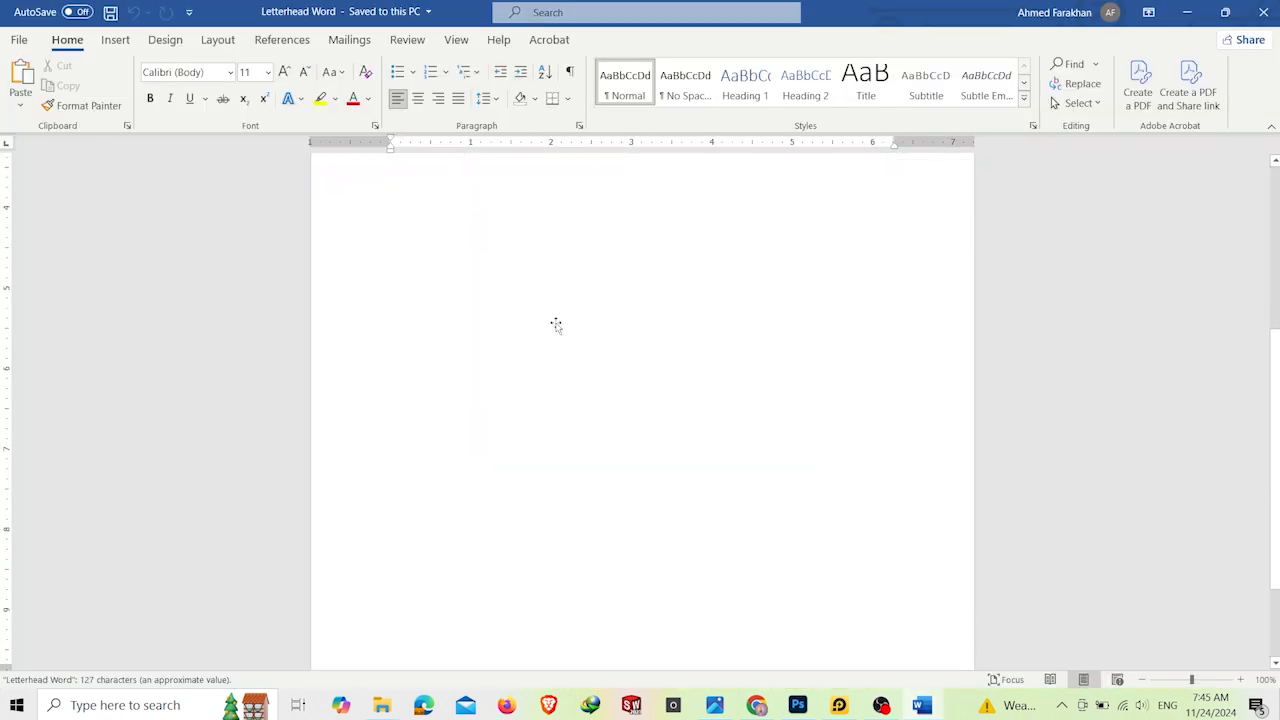
scroll(557, 323, up, 10)
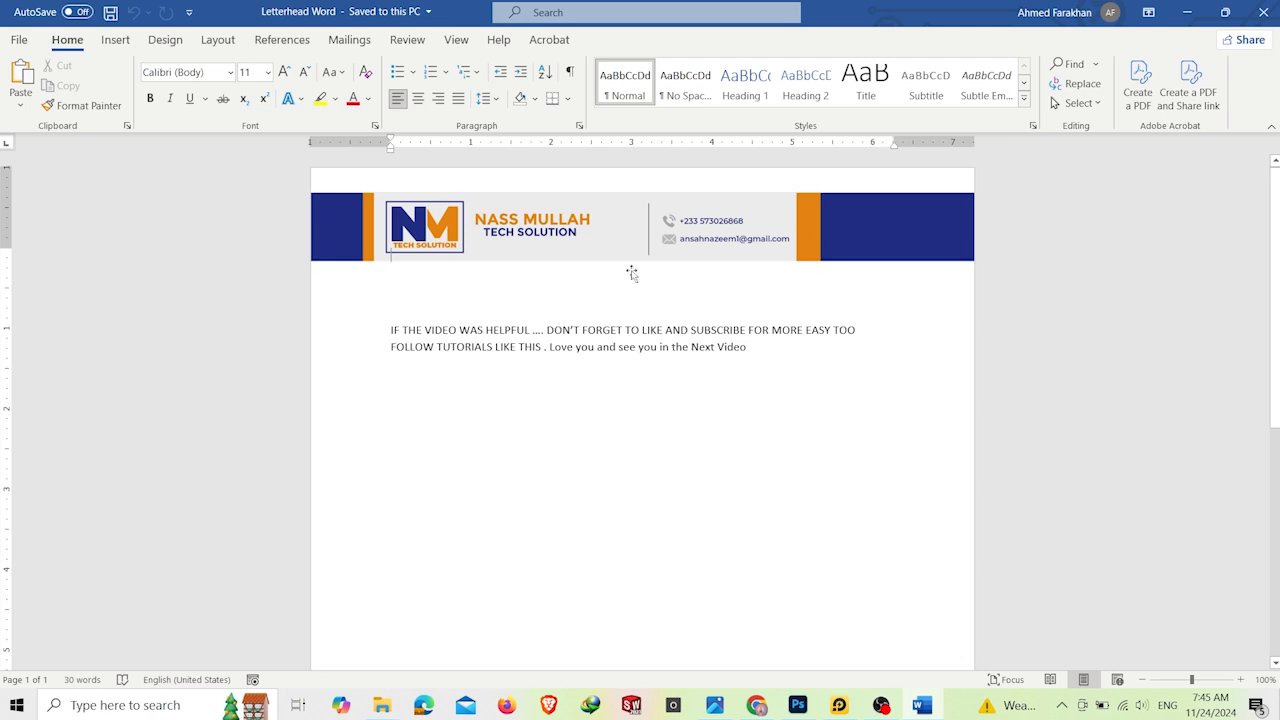
Step: Deselect the letterhead picture by placing the cursor before the body text, save the document again and close it
click(695, 500)
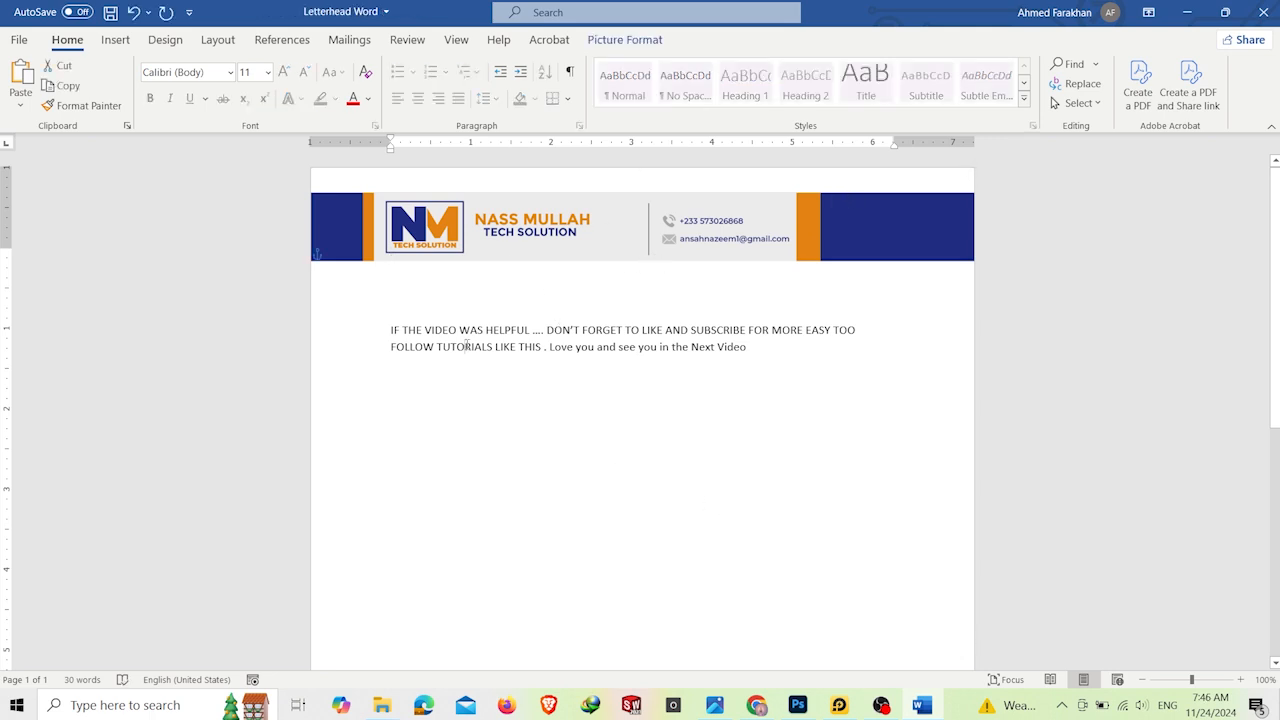
click(350, 331)
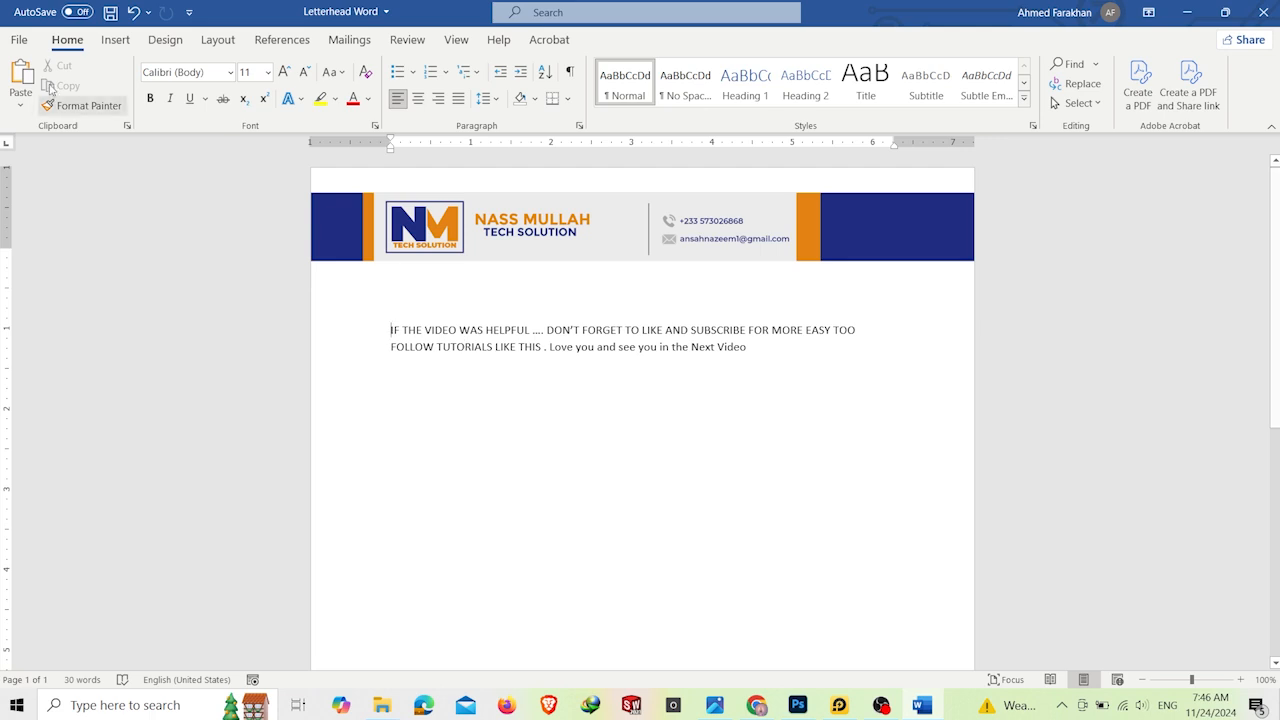
click(110, 12)
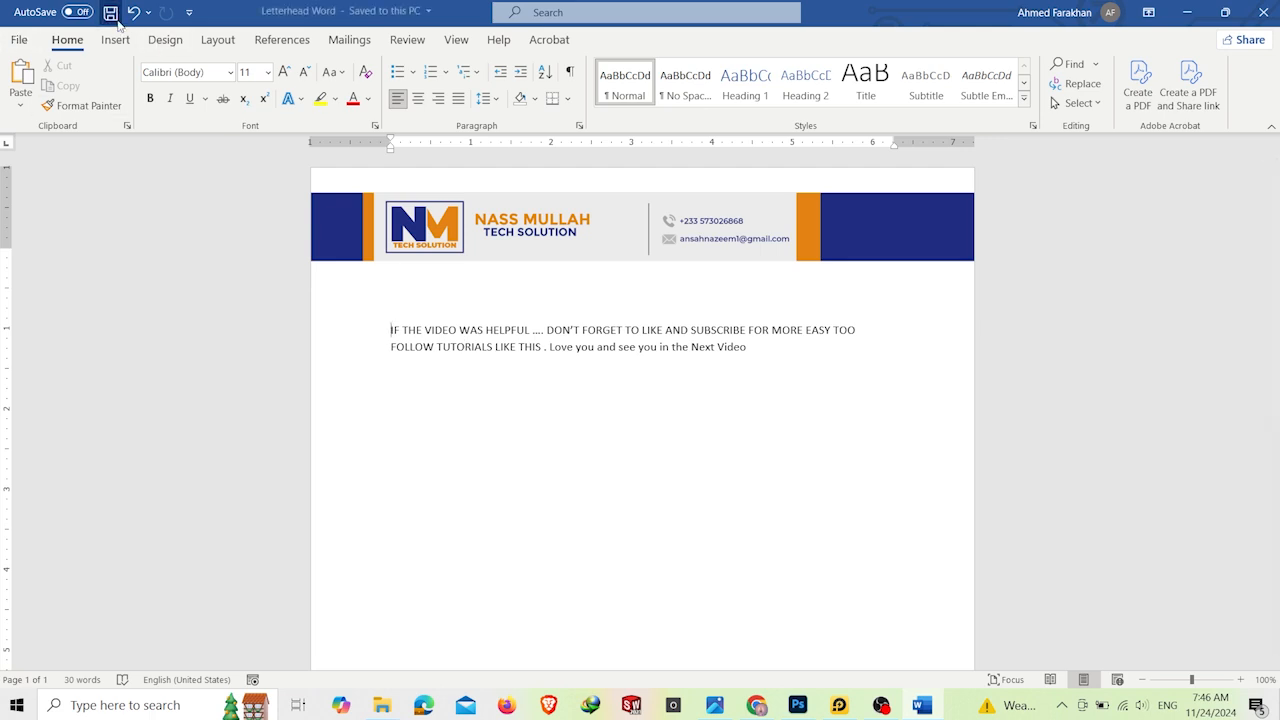
click(1263, 12)
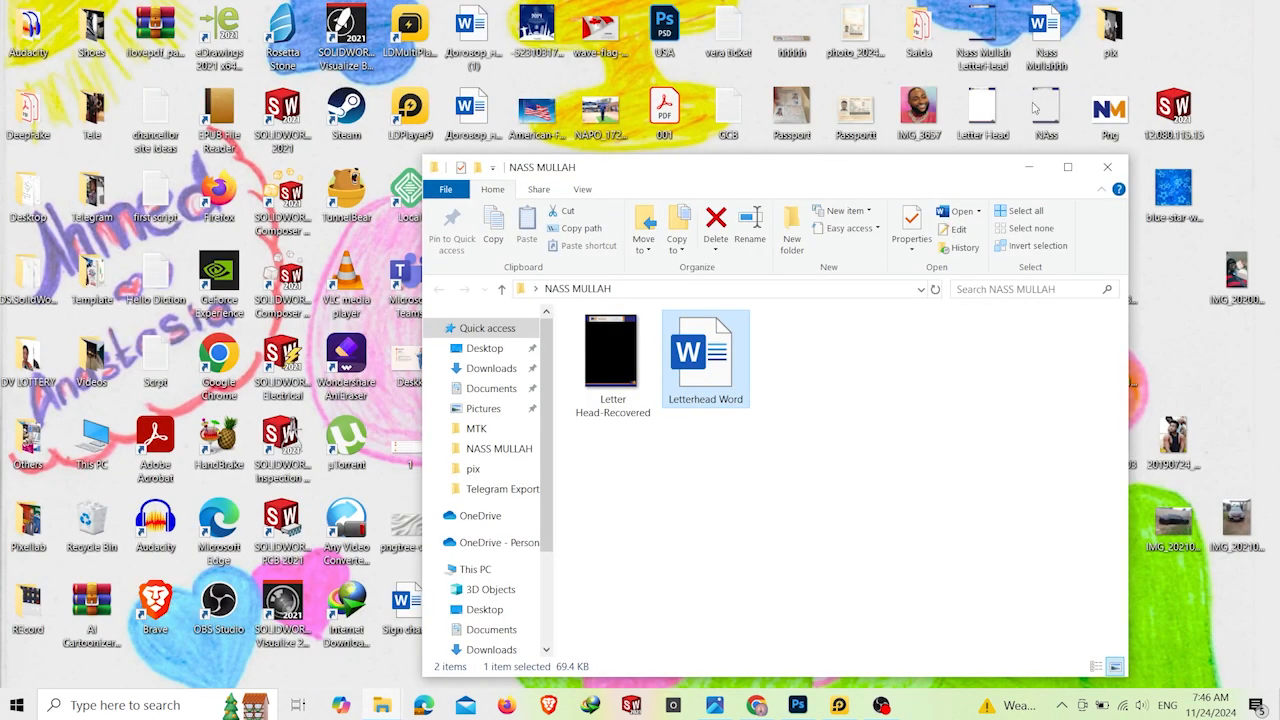
Step: Reopen Letterhead Word, check the layout from the body text down to the footer, and return to the folder window
double_click(736, 366)
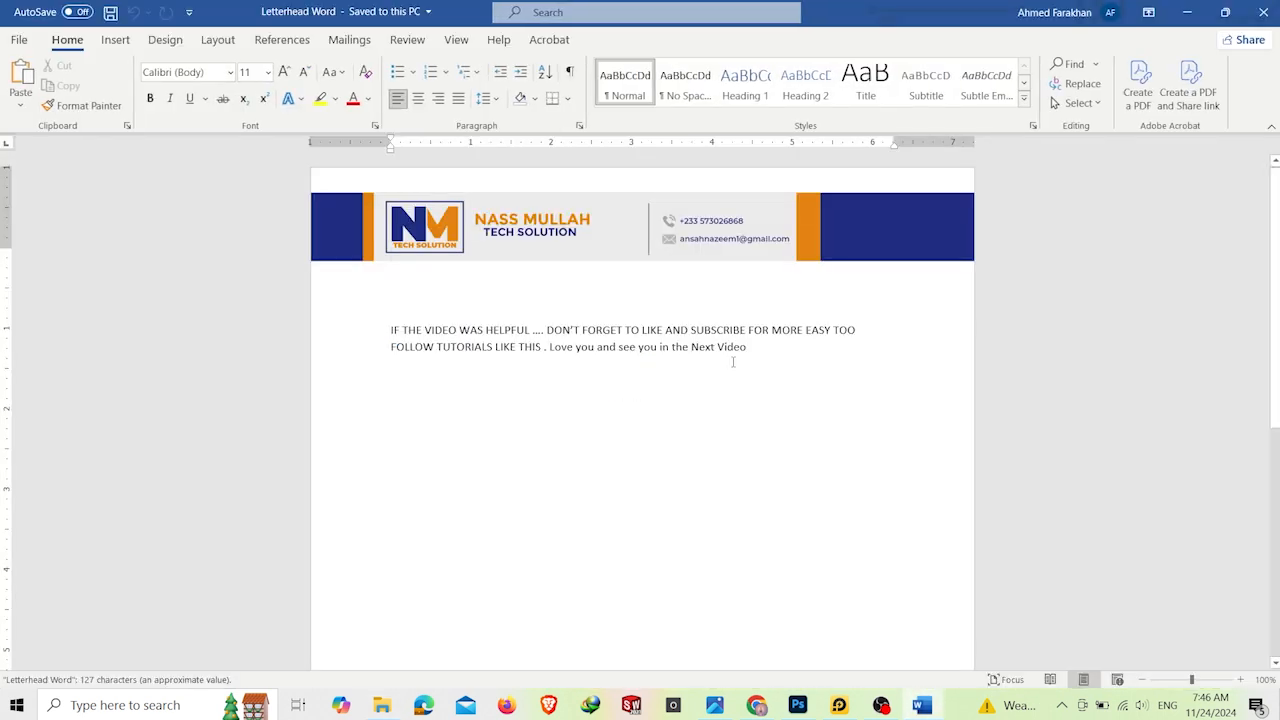
click(474, 345)
scroll(932, 367, down, 1)
scroll(932, 367, down, 8)
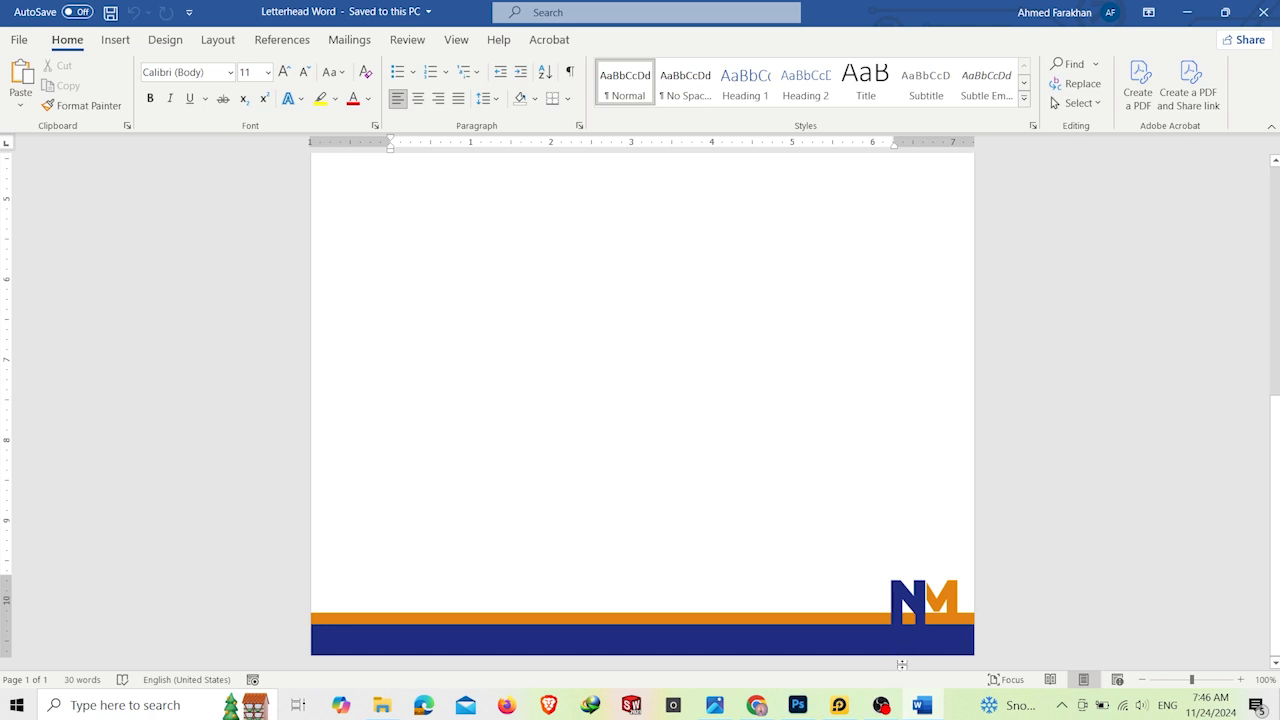
click(906, 710)
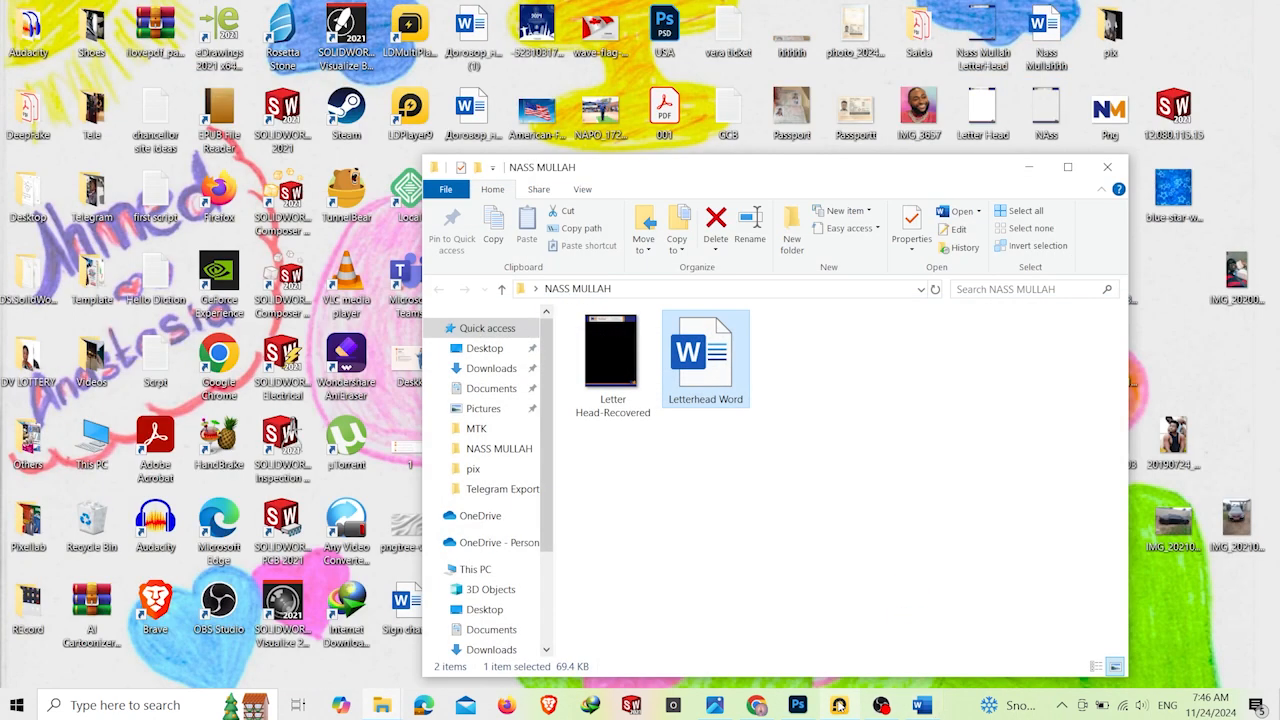